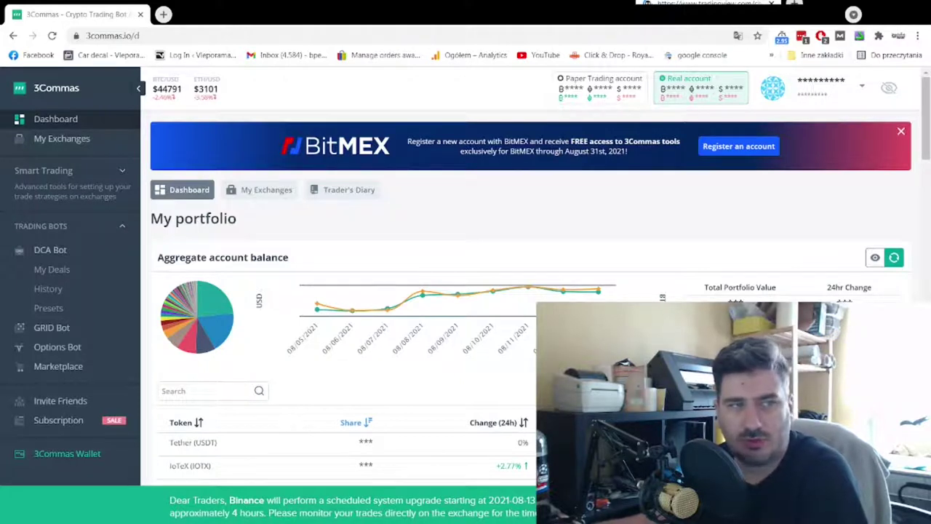
# Step: Search Google for 3commas in a new browser tab and open the 3commas.io site from the results
pyautogui.click(163, 14)
pyautogui.write('3')
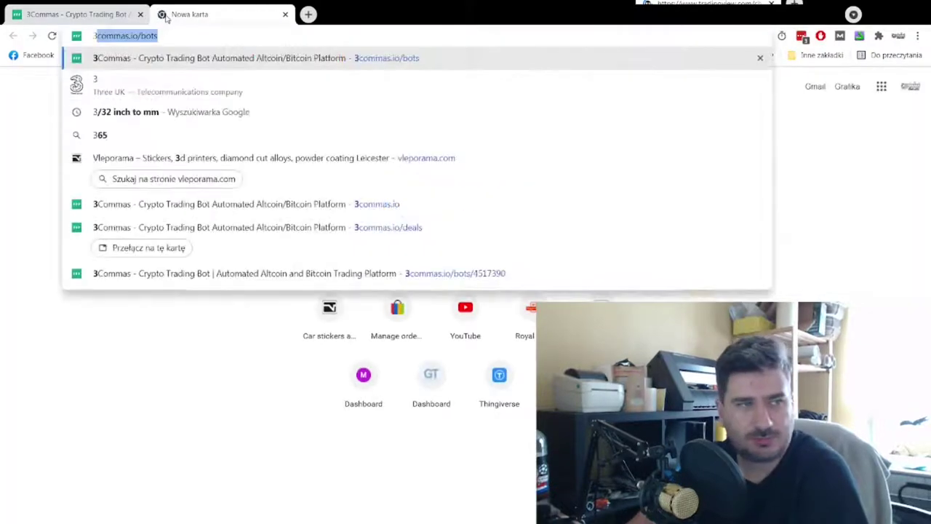
pyautogui.write('commas')
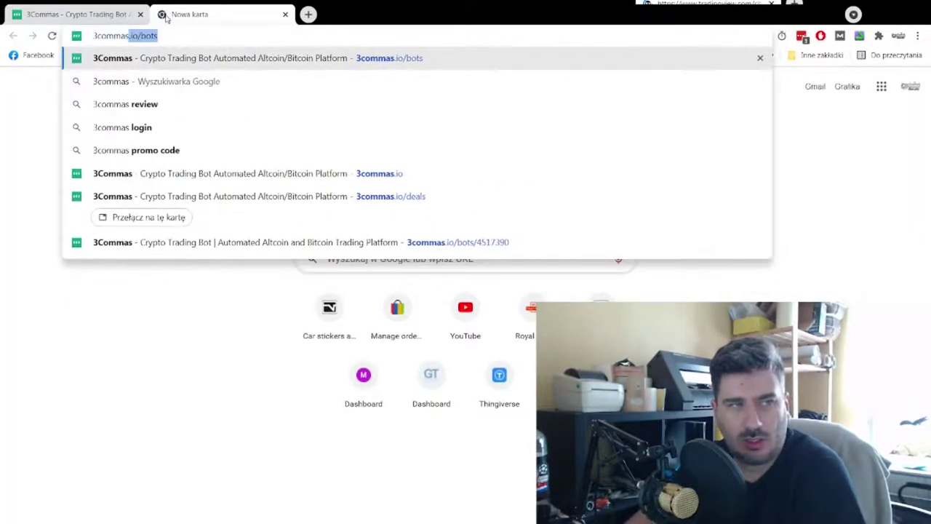
pyautogui.press('Delete')
pyautogui.press('Return')
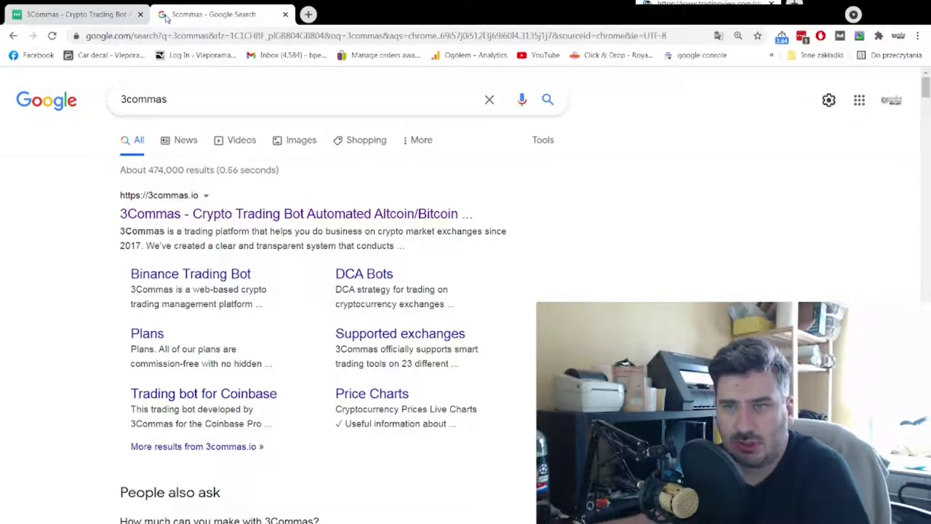
pyautogui.click(274, 214)
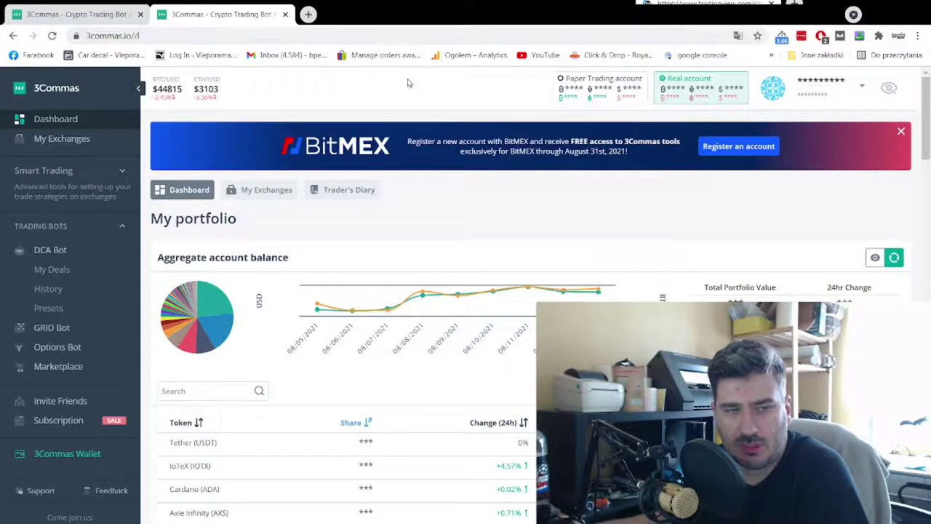
# Step: Look through the dashboard's token list, connected exchanges, bot presets and supported exchanges
pyautogui.scroll(-1, 397, 208)
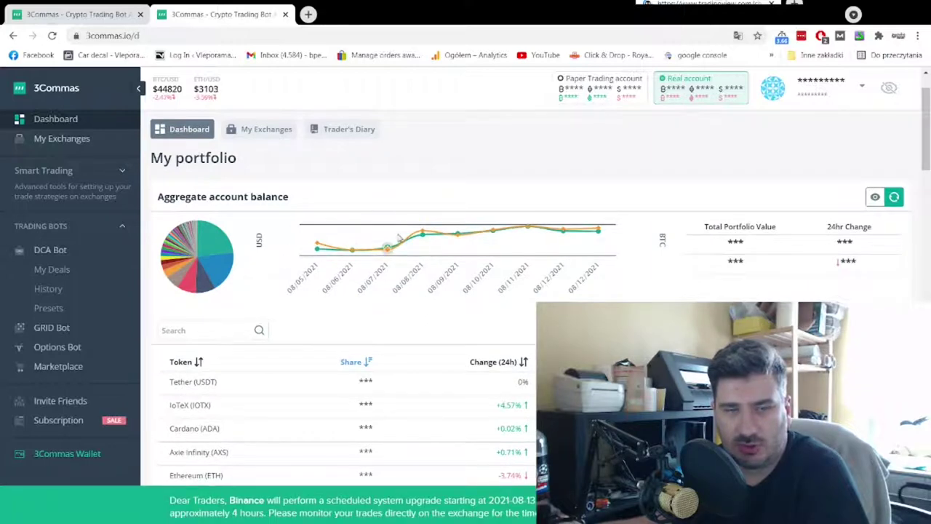
pyautogui.scroll(-1, 399, 239)
pyautogui.scroll(-2, 540, 209)
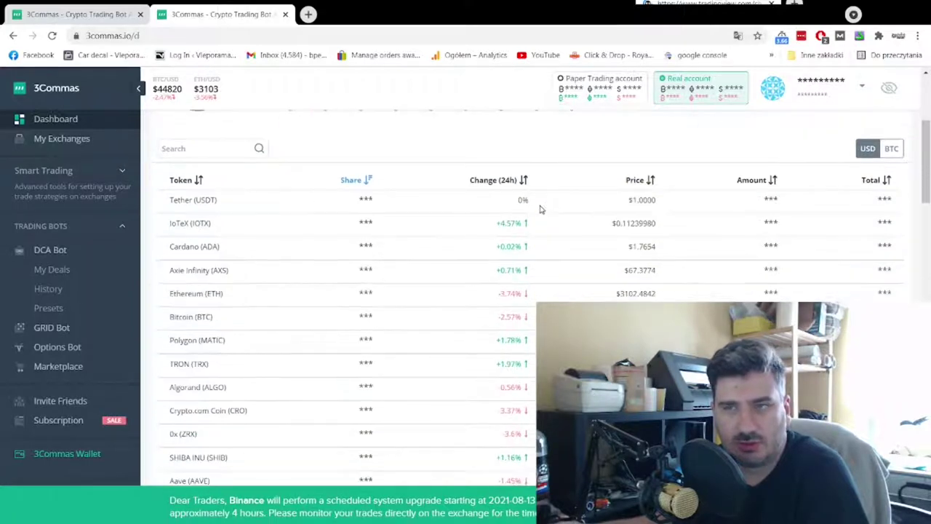
pyautogui.scroll(-1, 539, 209)
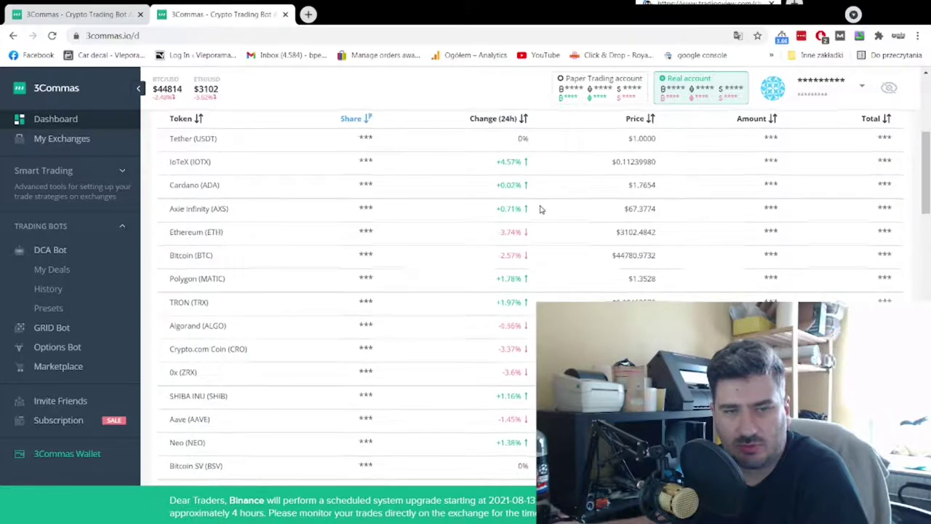
pyautogui.scroll(-7, 540, 209)
pyautogui.scroll(-5, 540, 208)
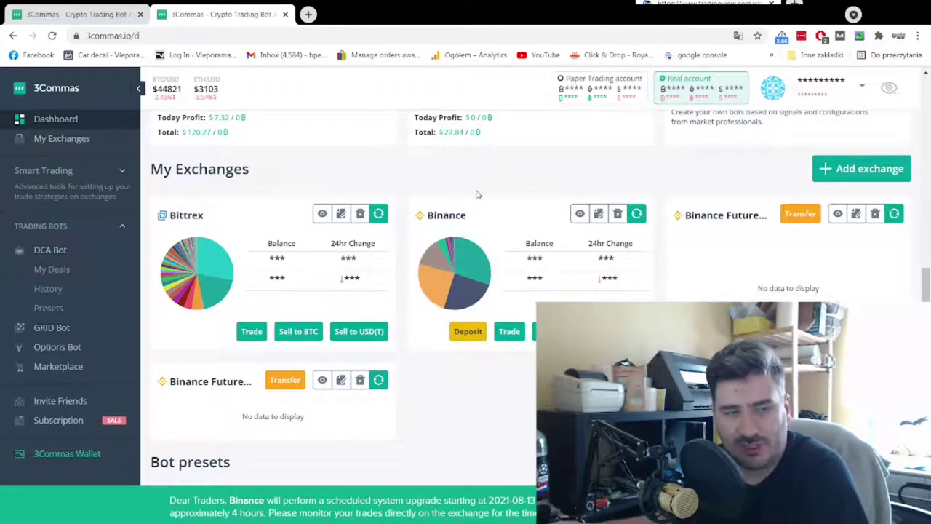
pyautogui.scroll(-3, 476, 194)
pyautogui.scroll(-2, 480, 238)
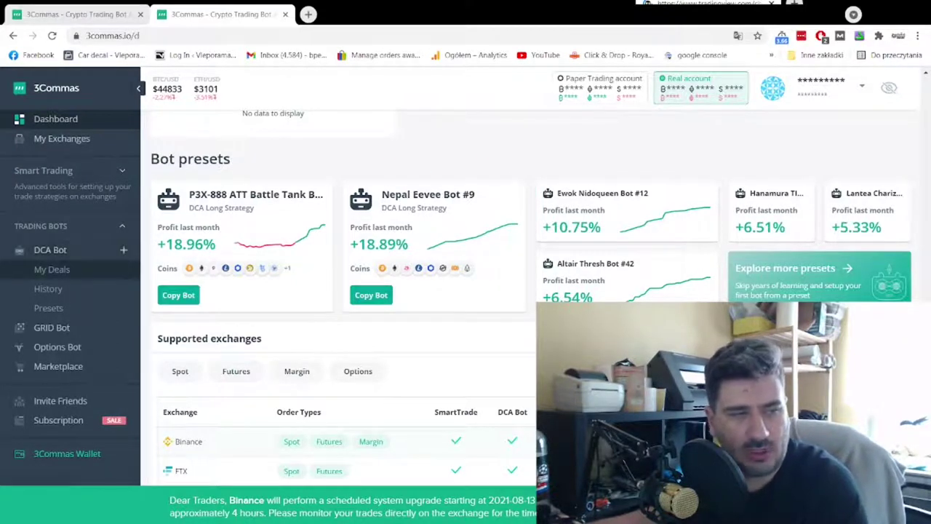
# Step: Open the DCA bots page and review the list of enabled bots
pyautogui.click(86, 253)
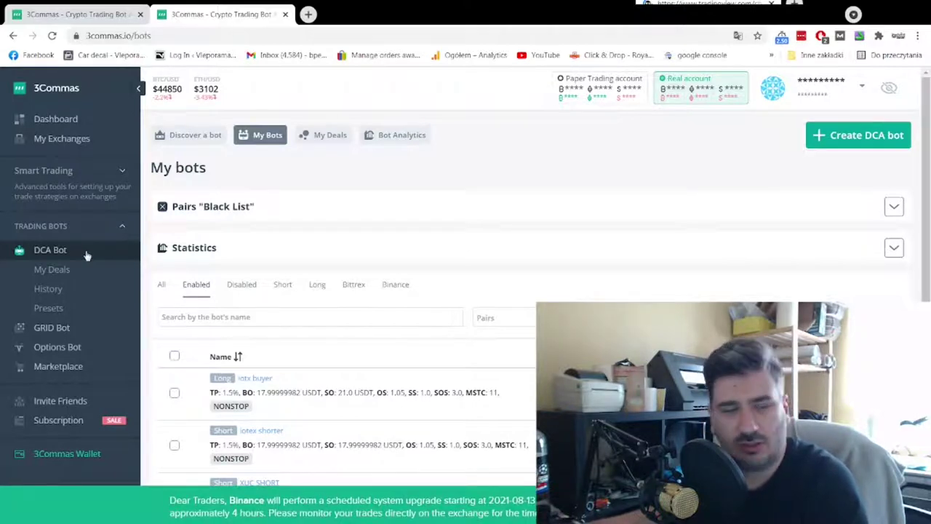
pyautogui.scroll(-2, 498, 251)
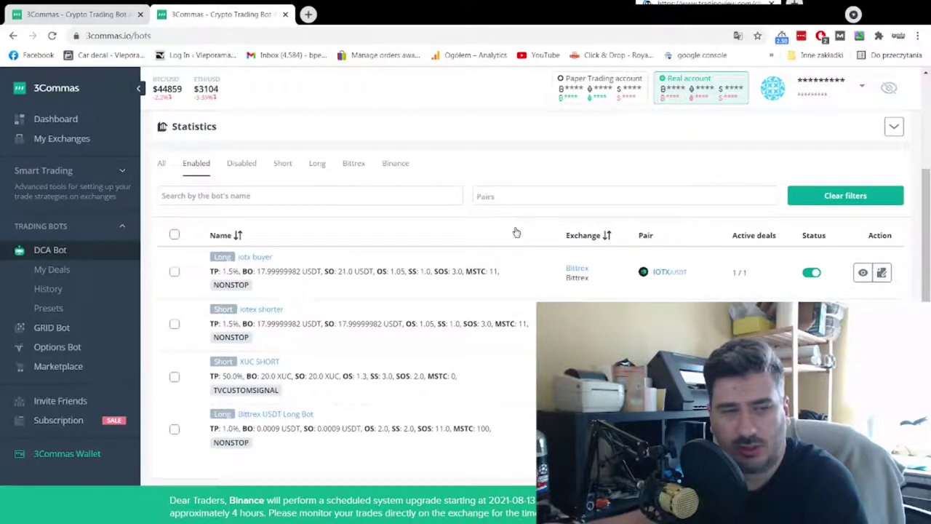
pyautogui.scroll(2, 516, 232)
pyautogui.scroll(-2, 516, 232)
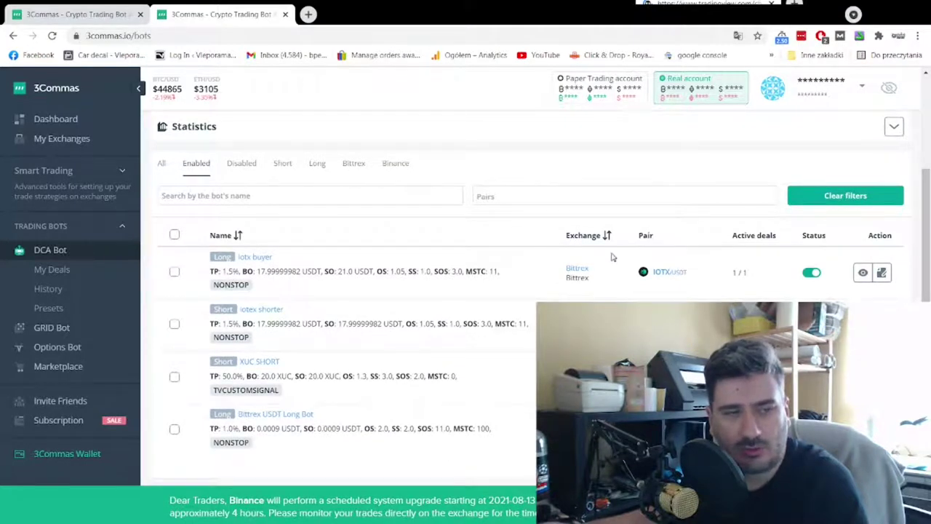
# Step: Open the iotx buyer bot, review its information and recent events, and open its settings for editing
pyautogui.click(862, 272)
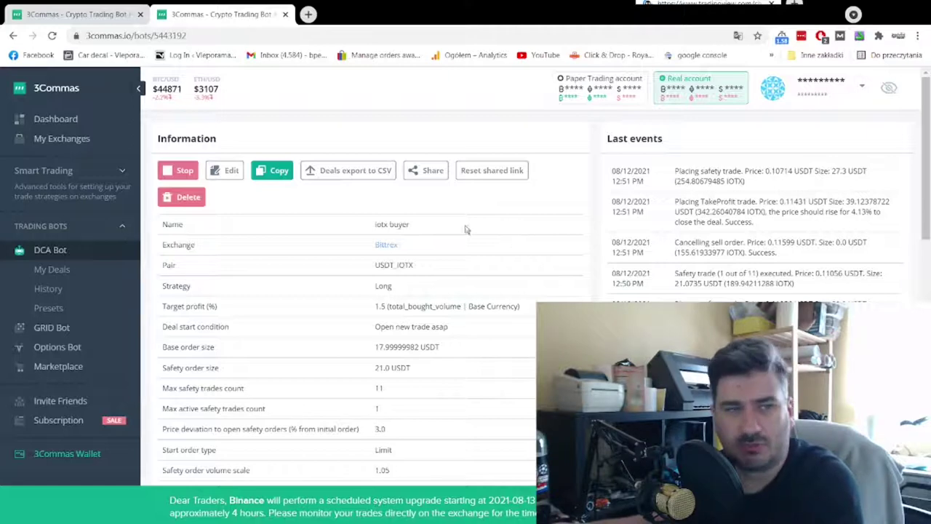
pyautogui.scroll(-2, 553, 230)
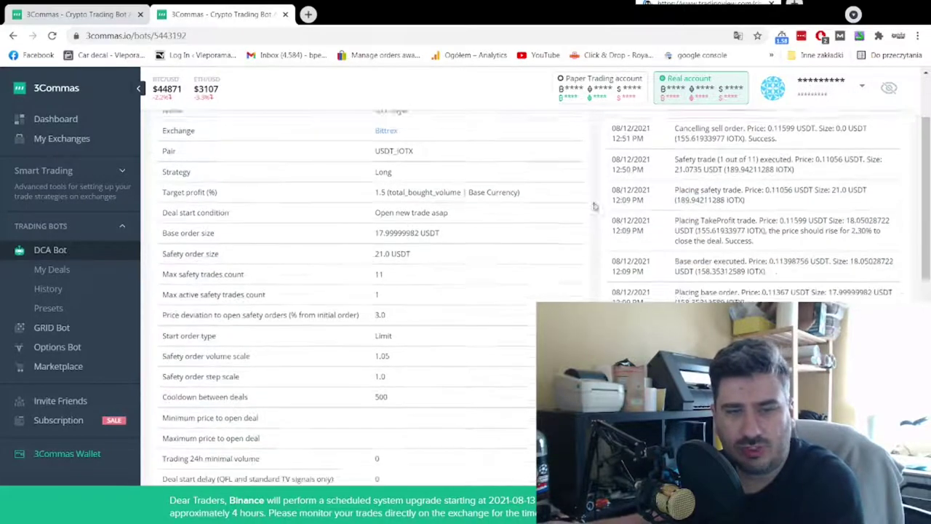
pyautogui.scroll(2, 663, 253)
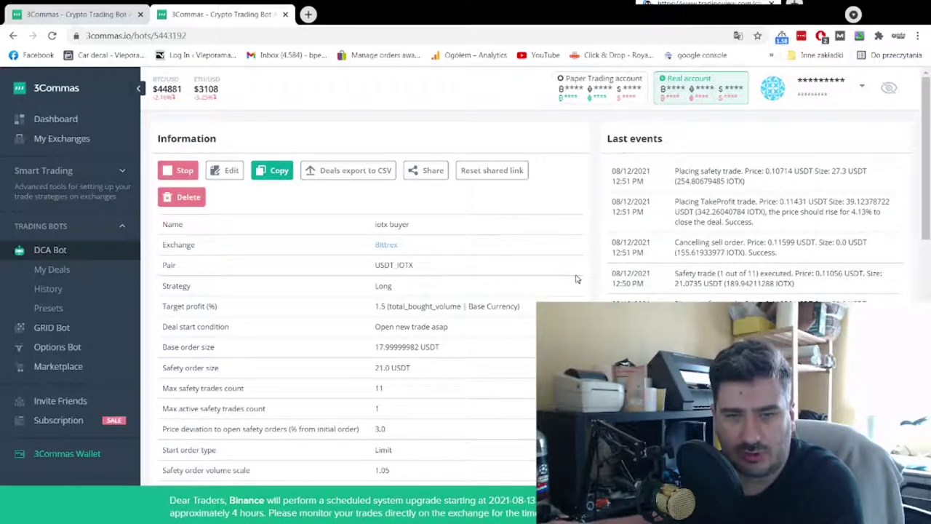
pyautogui.click(231, 173)
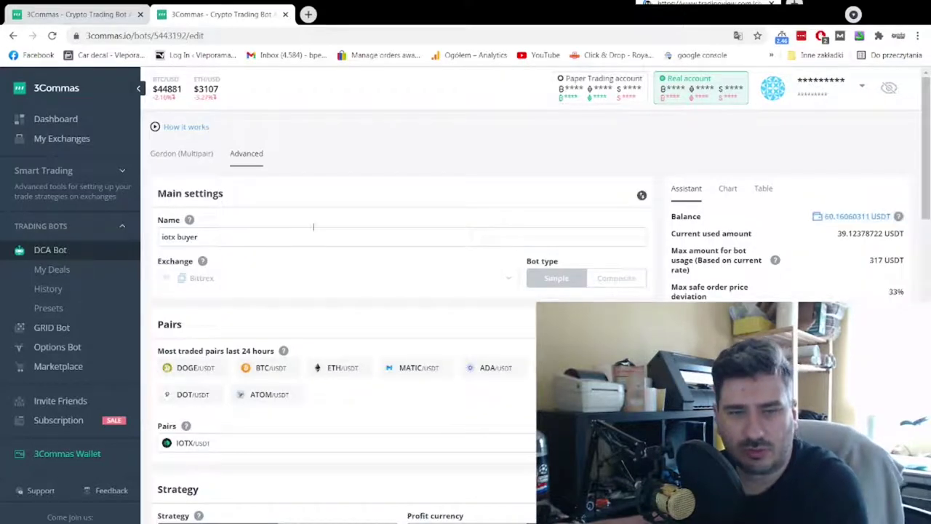
# Step: Examine the bot's name and exchange in the main settings
pyautogui.tripleClick(231, 236)
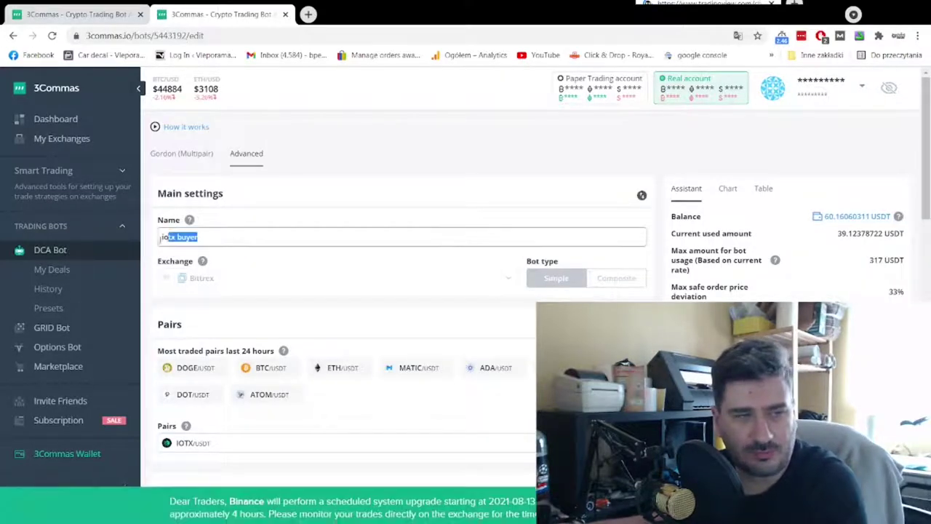
pyautogui.click(241, 270)
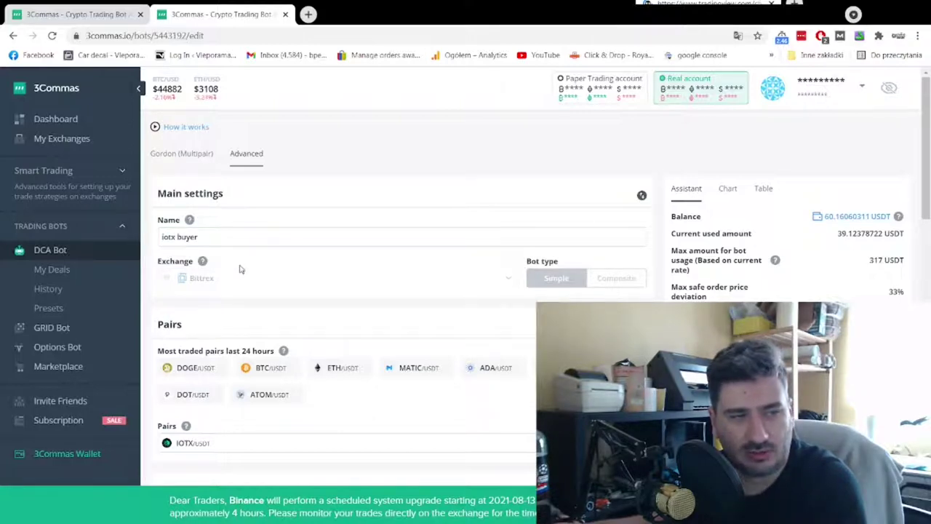
pyautogui.click(208, 238)
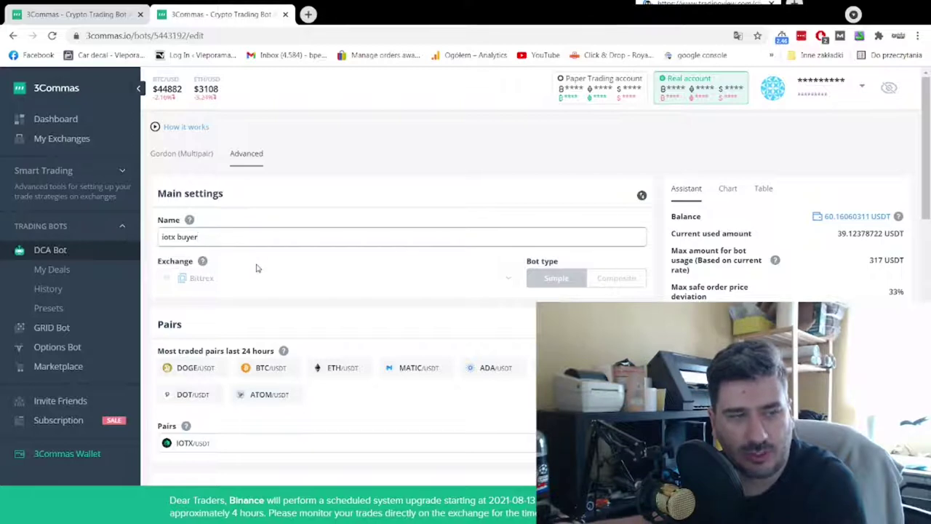
pyautogui.click(257, 269)
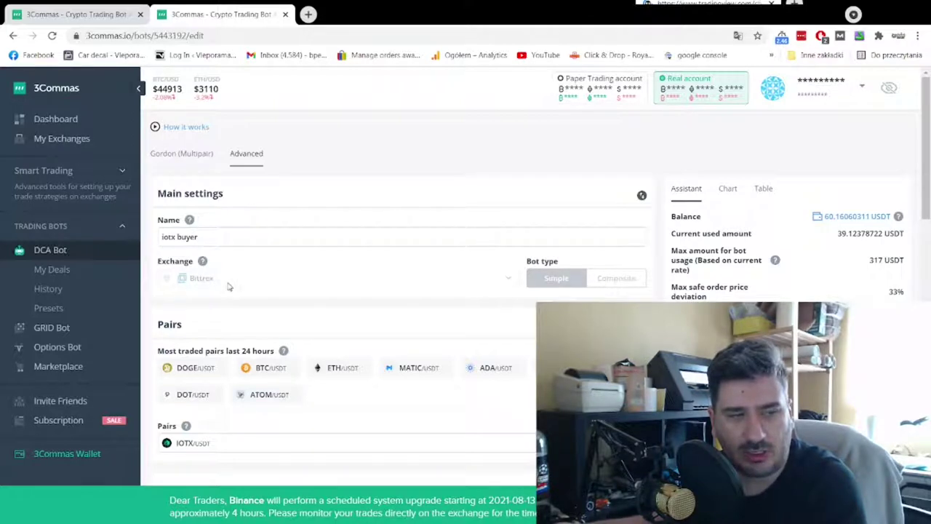
# Step: Check the available trading pairs for the bot and close the pair list without choosing another pair
pyautogui.scroll(-2, 228, 286)
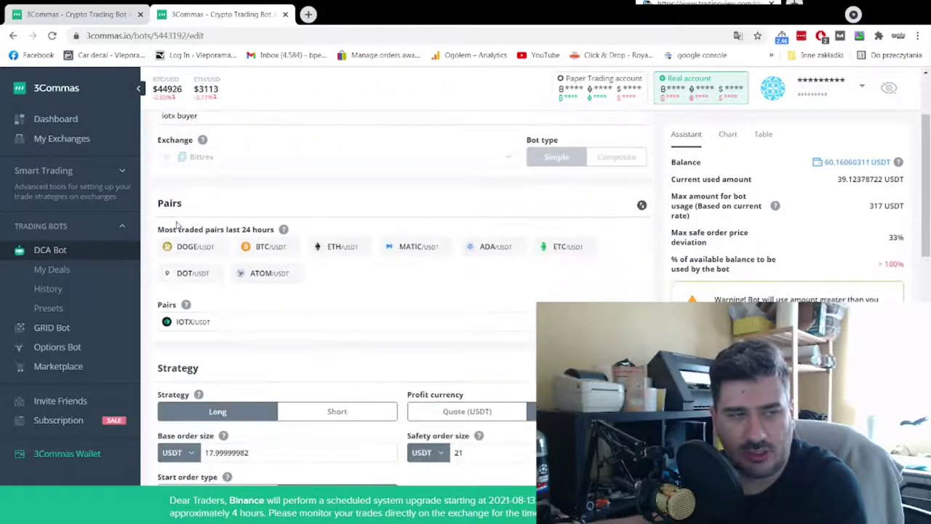
pyautogui.click(234, 320)
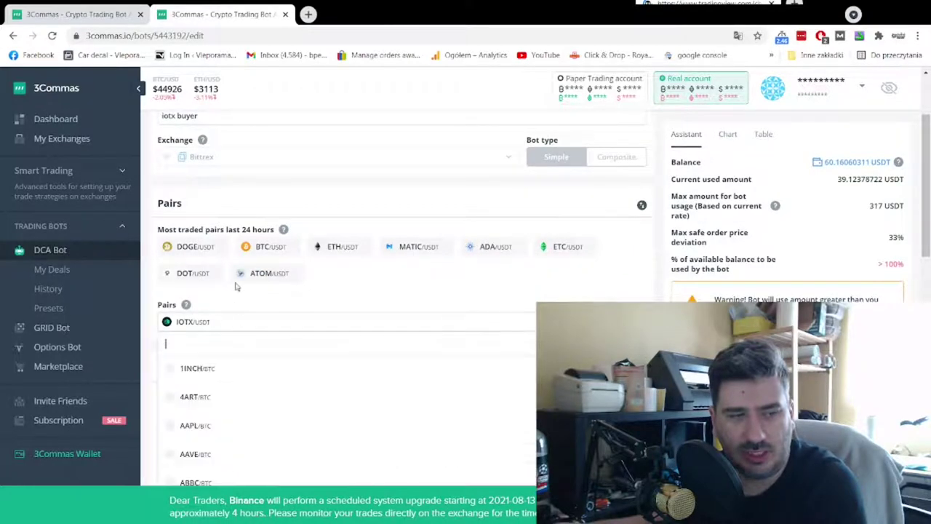
pyautogui.scroll(-2, 240, 280)
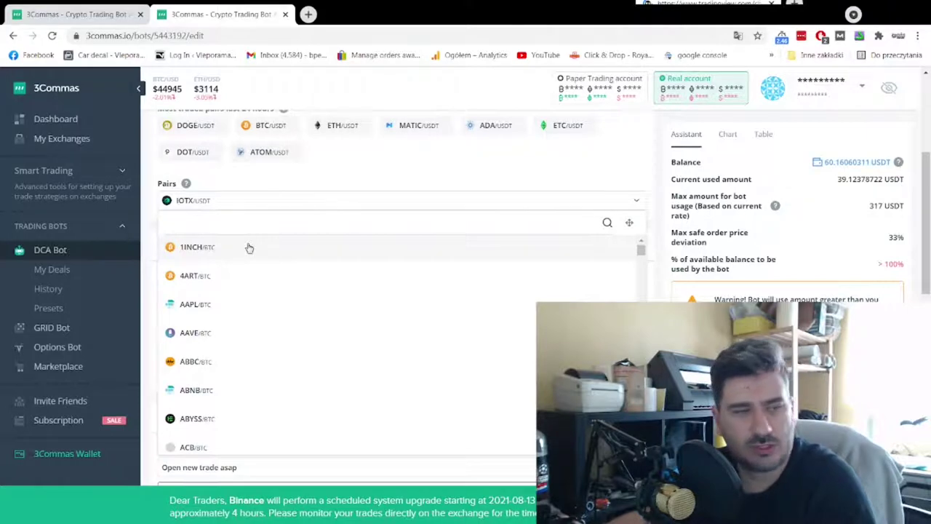
pyautogui.click(239, 186)
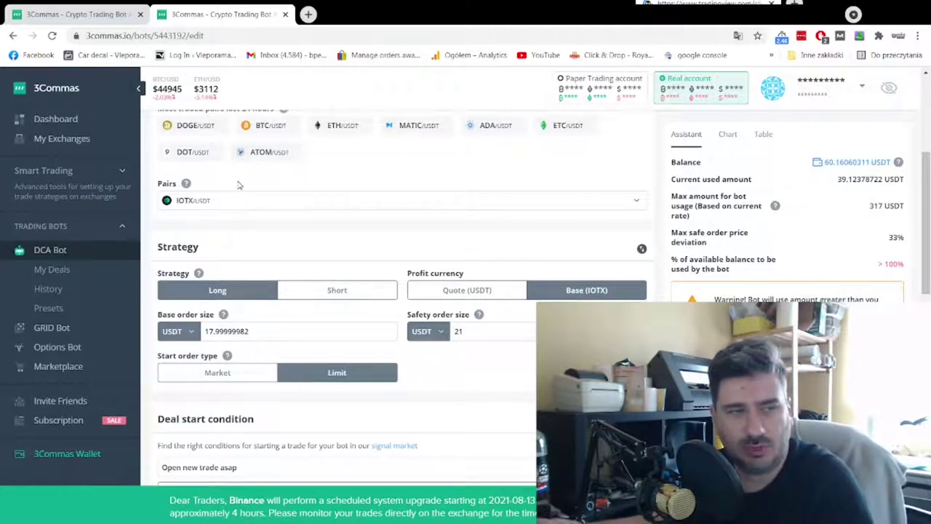
pyautogui.scroll(2, 236, 184)
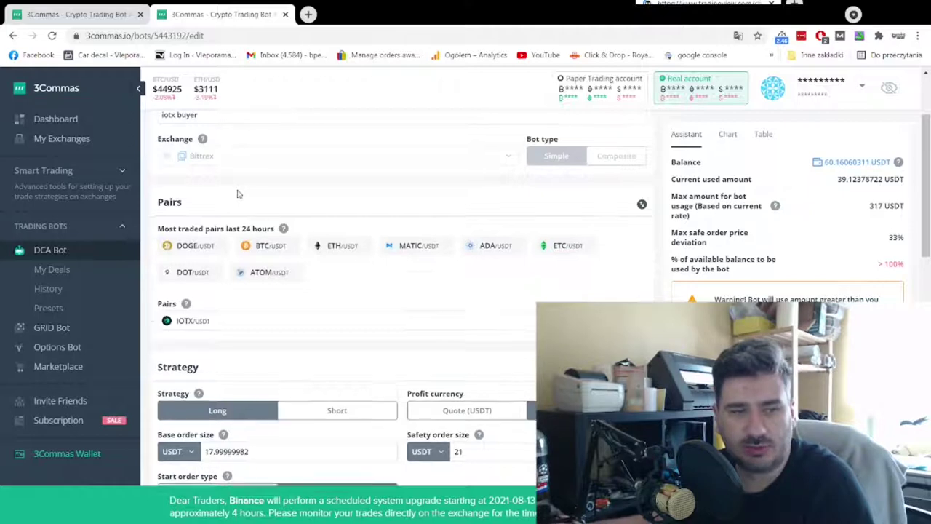
pyautogui.scroll(-1, 240, 194)
pyautogui.scroll(-1, 275, 231)
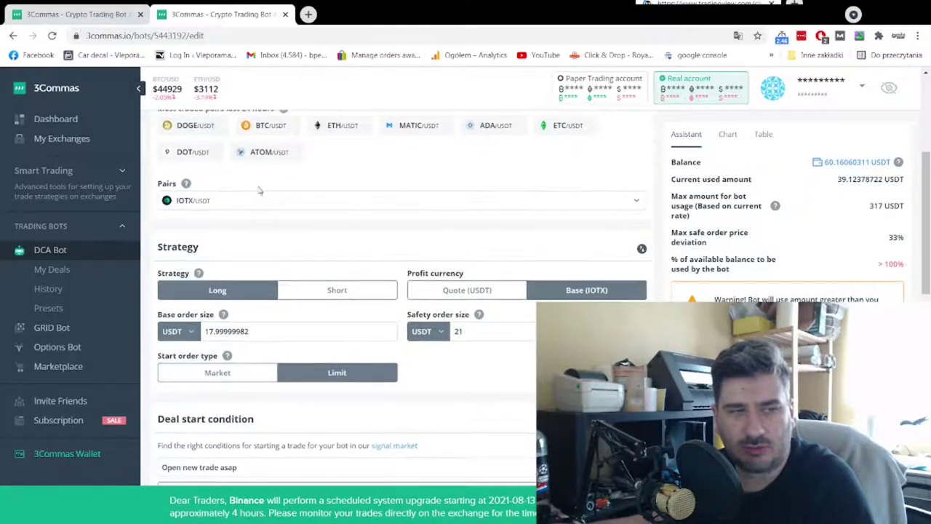
# Step: Examine the bot's strategy section and its profit currency options
pyautogui.doubleClick(190, 245)
pyautogui.click(276, 249)
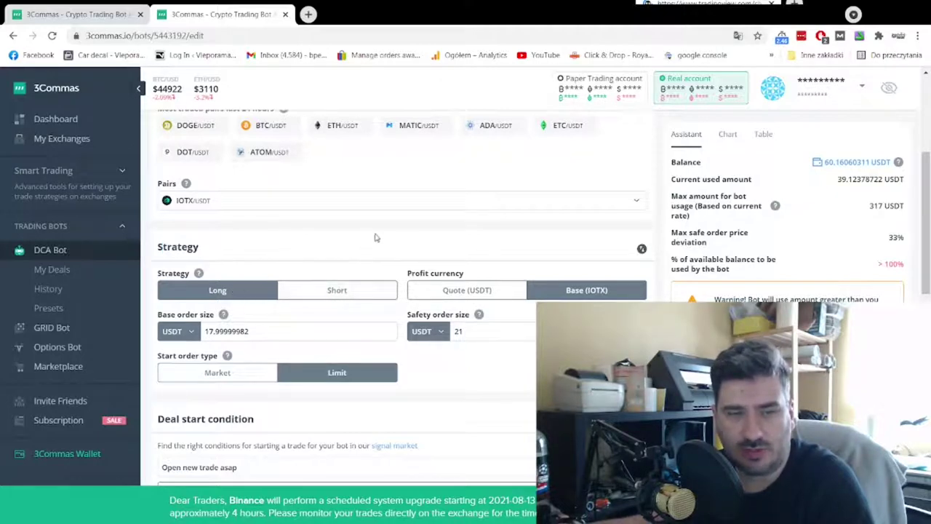
pyautogui.moveTo(407, 274); pyautogui.dragTo(463, 277)
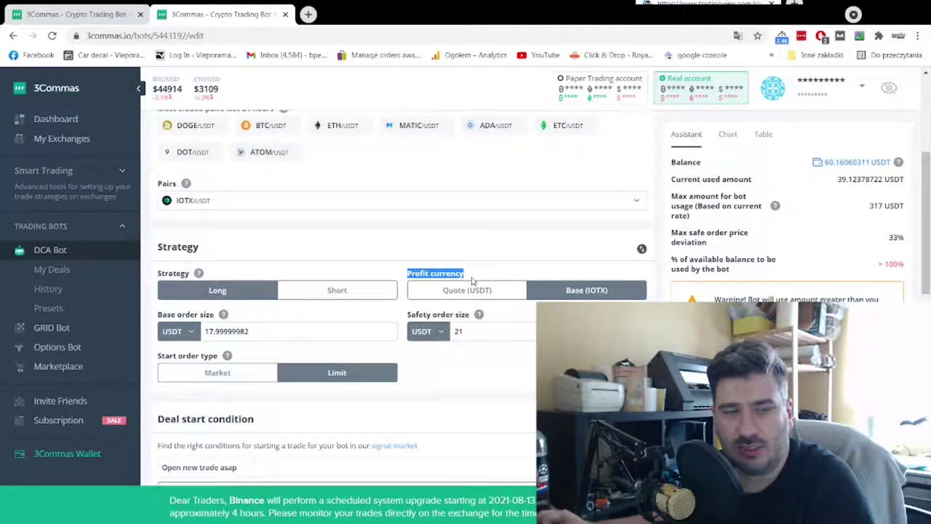
pyautogui.click(476, 255)
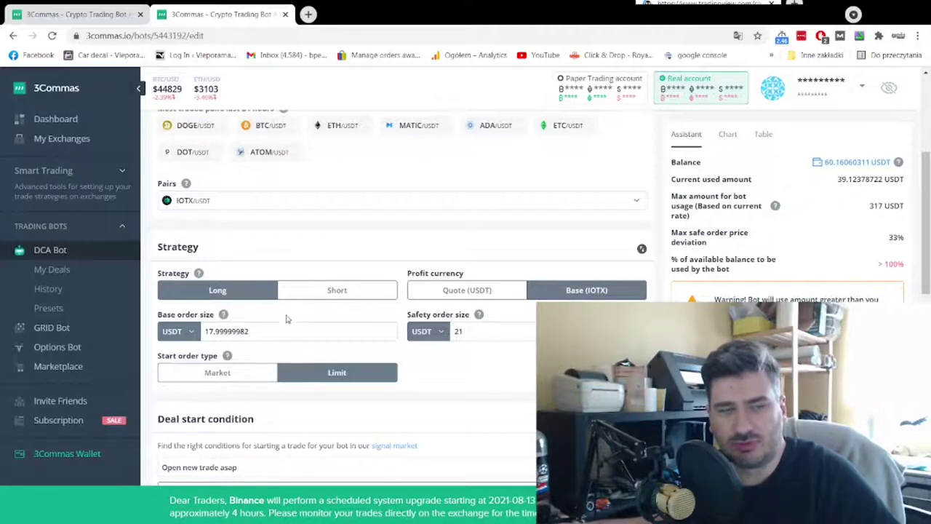
# Step: Set the bot's base order size to 18 USDT and select the safety order size value
pyautogui.moveTo(255, 331); pyautogui.dragTo(202, 332)
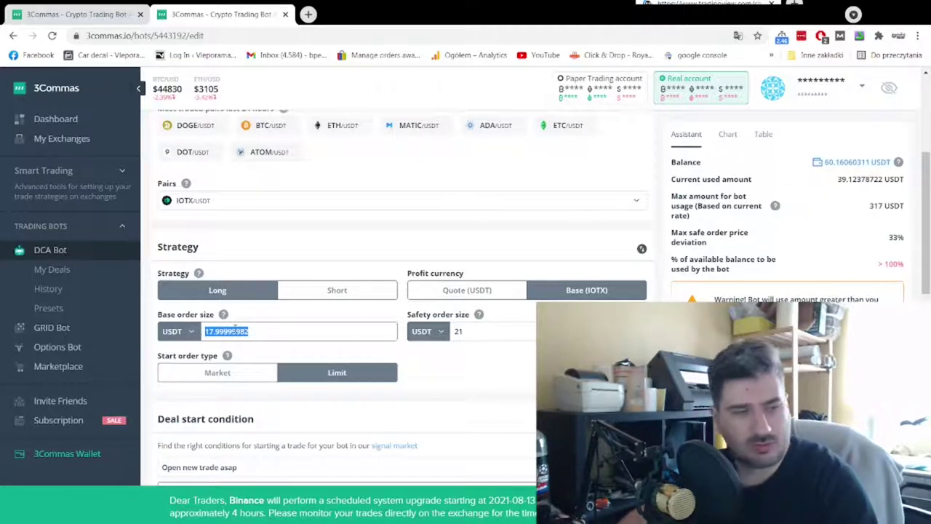
pyautogui.write('18')
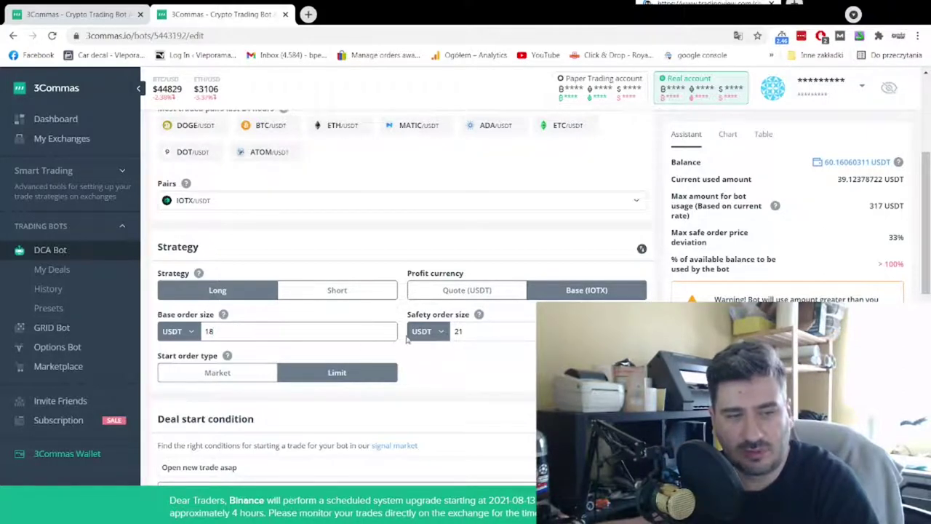
pyautogui.doubleClick(459, 331)
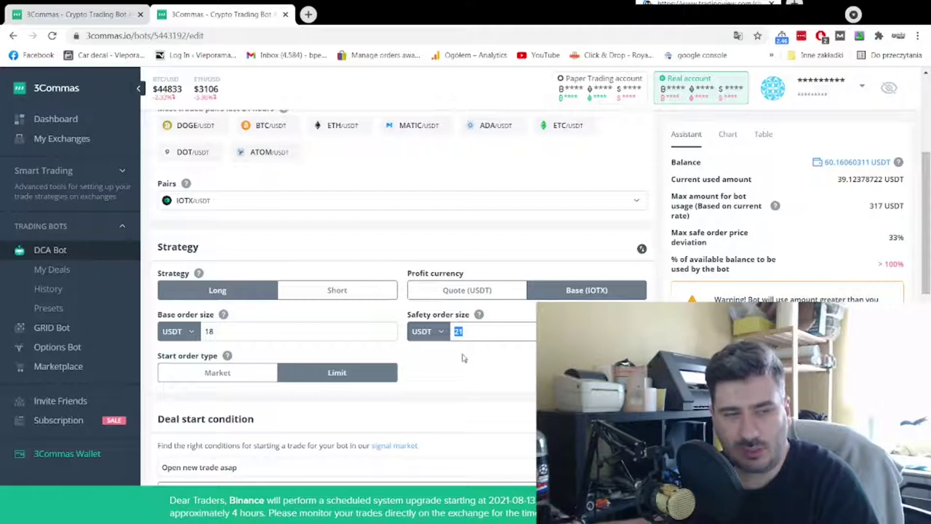
pyautogui.click(328, 330)
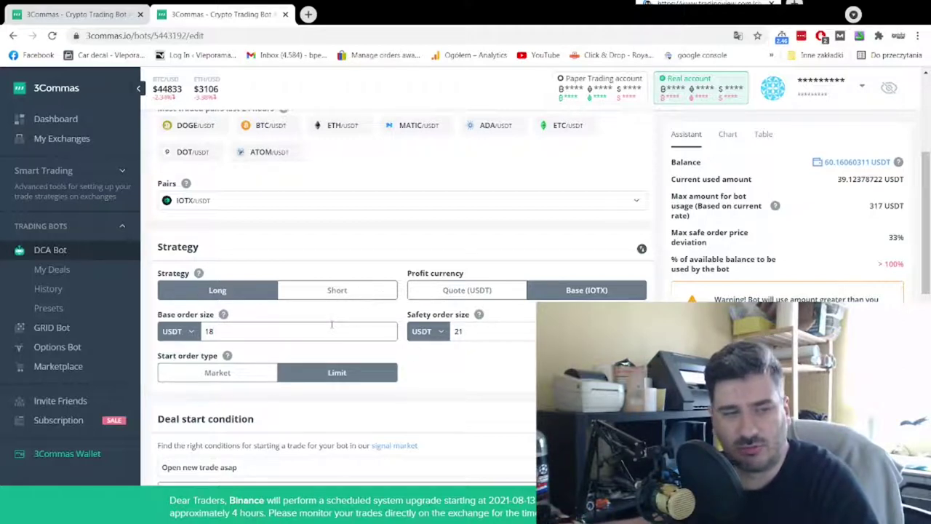
pyautogui.click(470, 333)
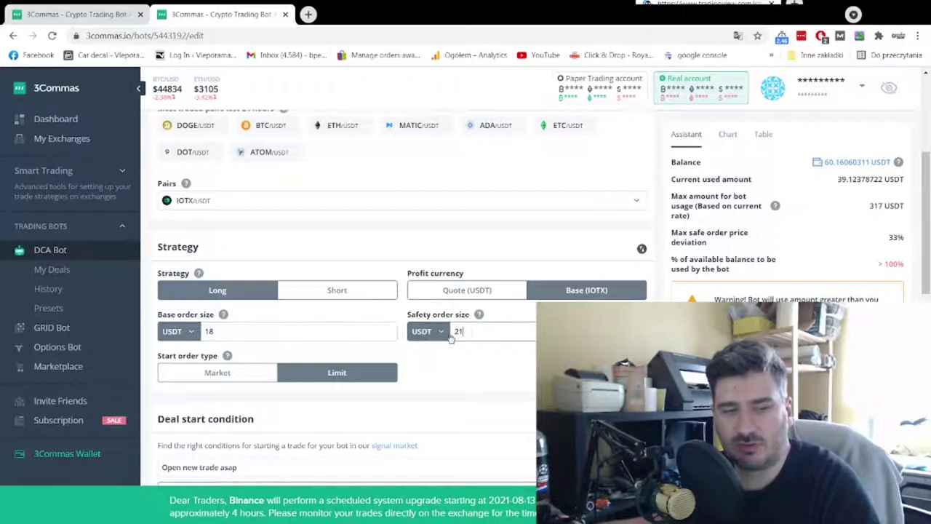
pyautogui.doubleClick(455, 332)
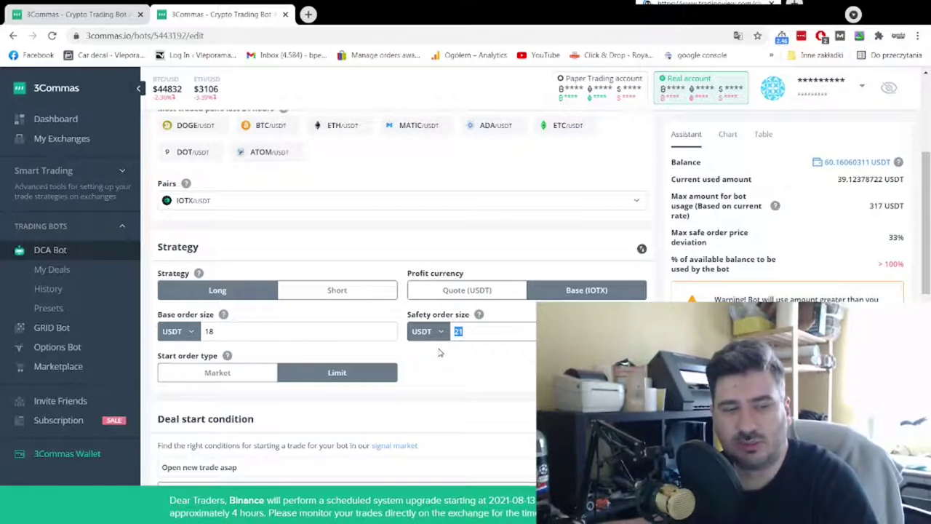
# Step: Read the explanation of the start order type's Market and Limit options in the strategy section
pyautogui.scroll(-1, 429, 351)
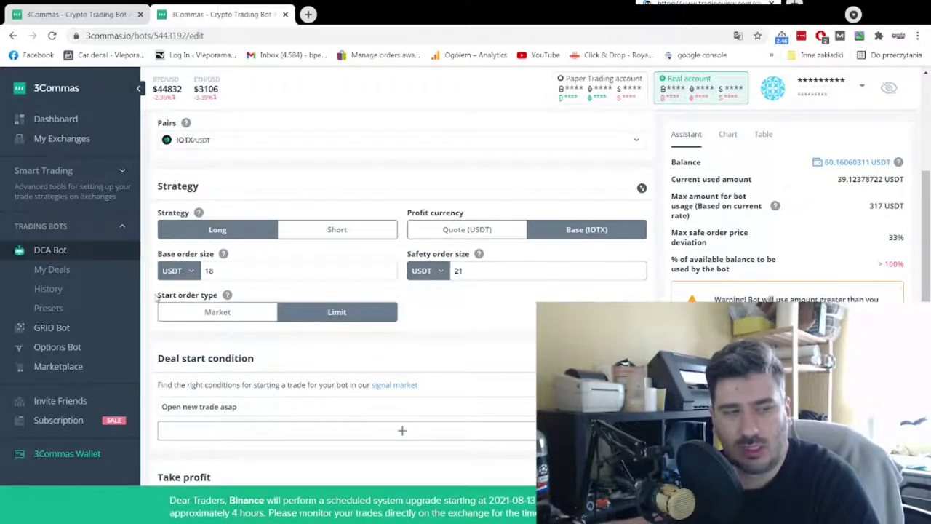
pyautogui.moveTo(160, 297); pyautogui.dragTo(215, 299)
pyautogui.moveTo(218, 302)
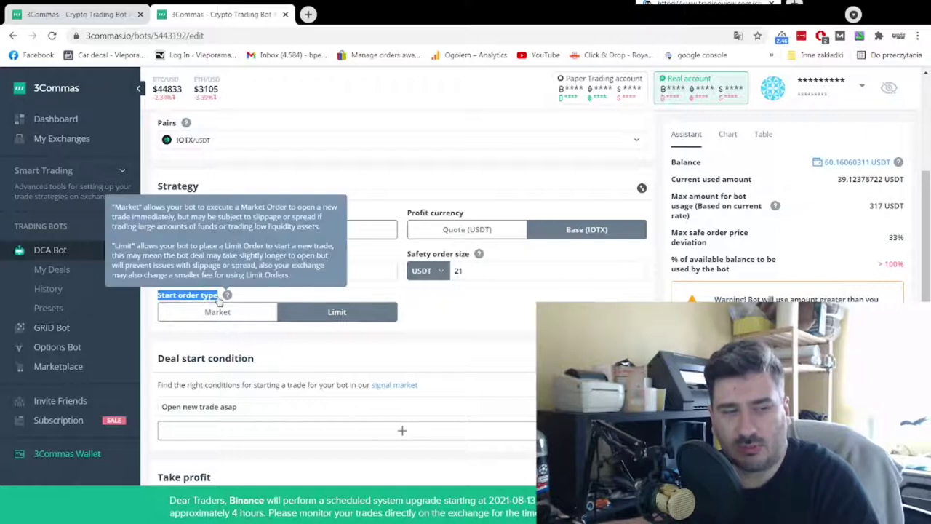
pyautogui.click(295, 347)
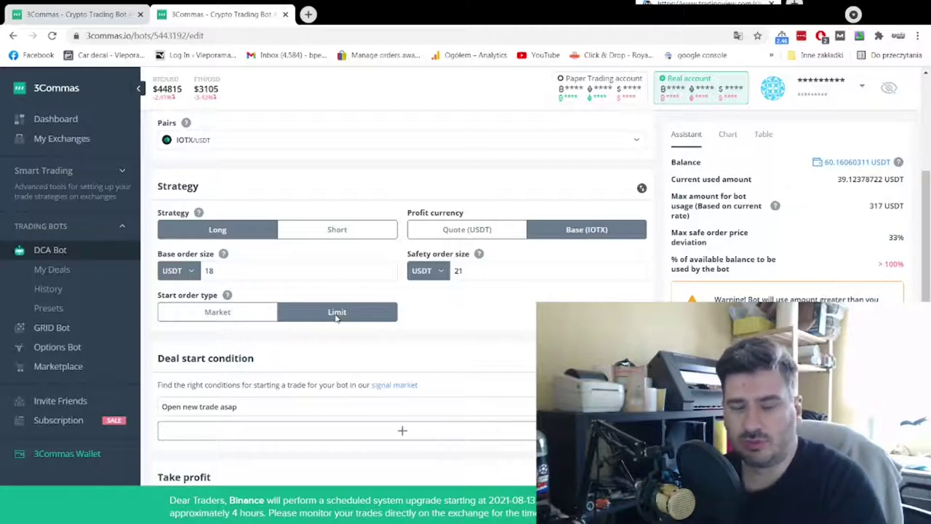
# Step: Review the available deal start conditions and set the condition to Trading View
pyautogui.scroll(-2, 342, 331)
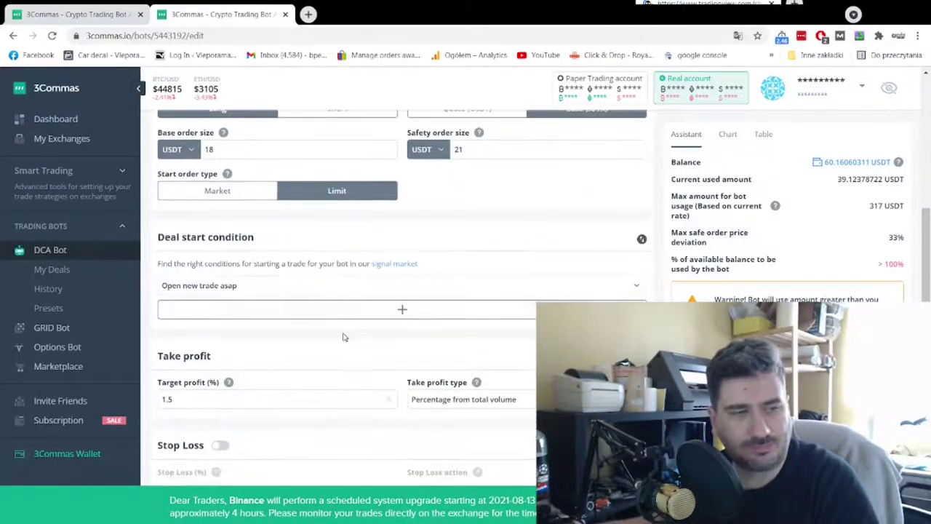
pyautogui.click(241, 287)
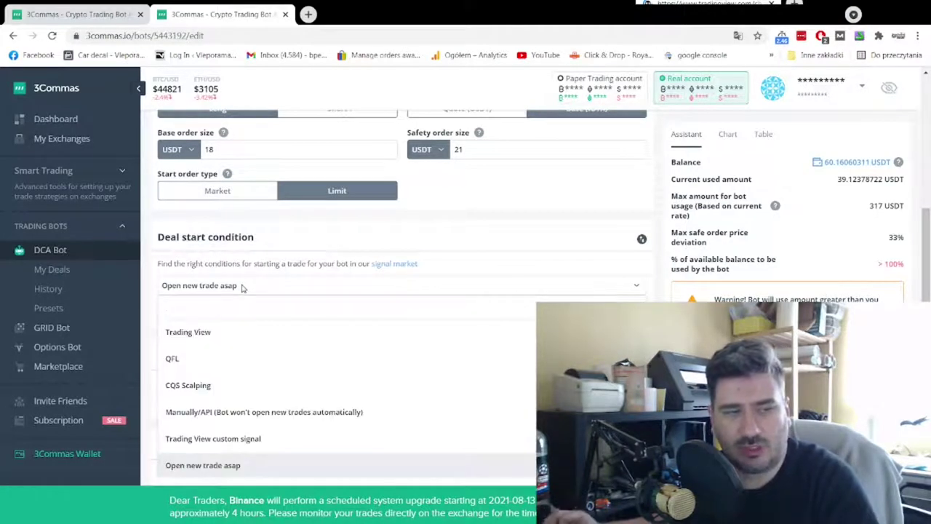
pyautogui.scroll(-2, 261, 249)
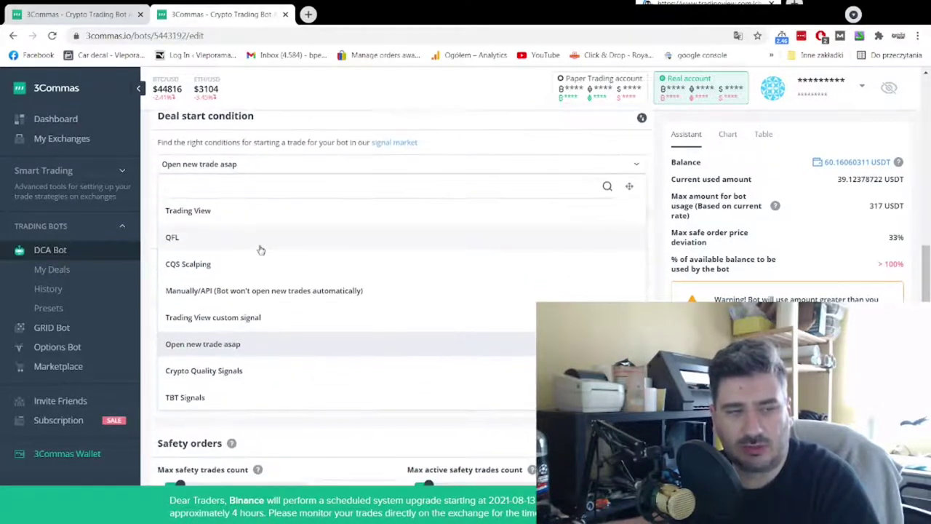
pyautogui.scroll(1, 261, 250)
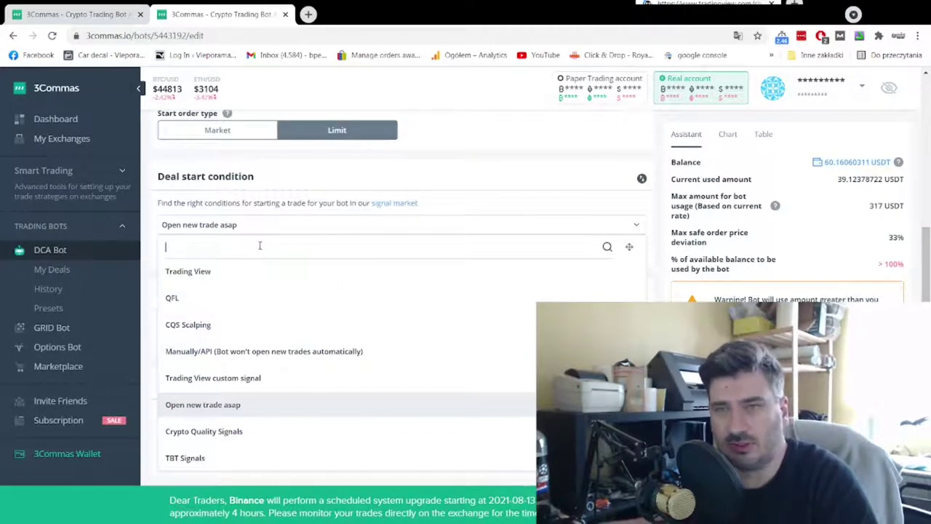
pyautogui.click(225, 271)
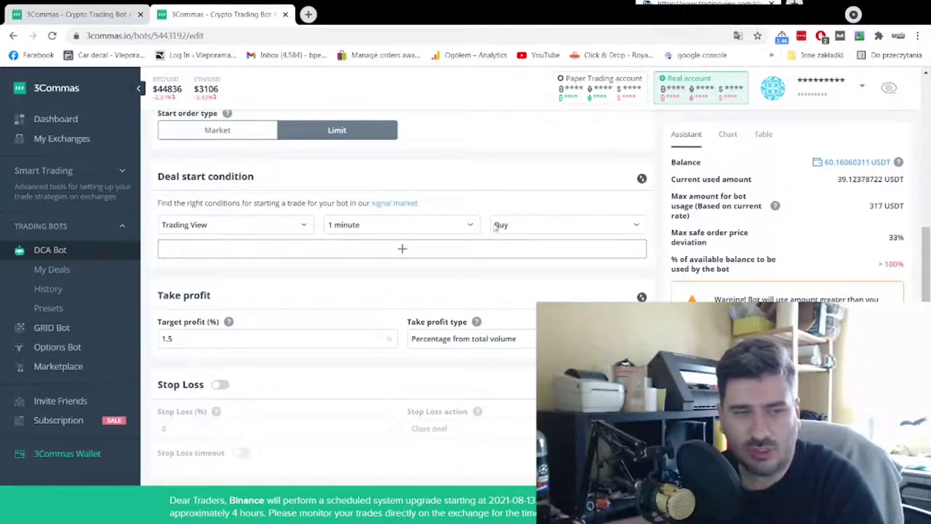
# Step: Check the time interval and signal strength options of the Trading View condition without choosing others
pyautogui.click(466, 227)
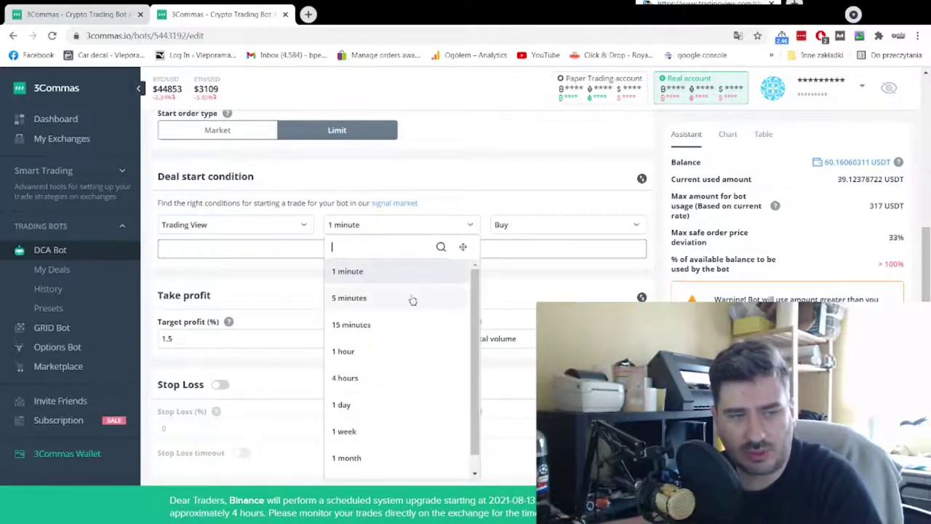
pyautogui.scroll(-2, 406, 396)
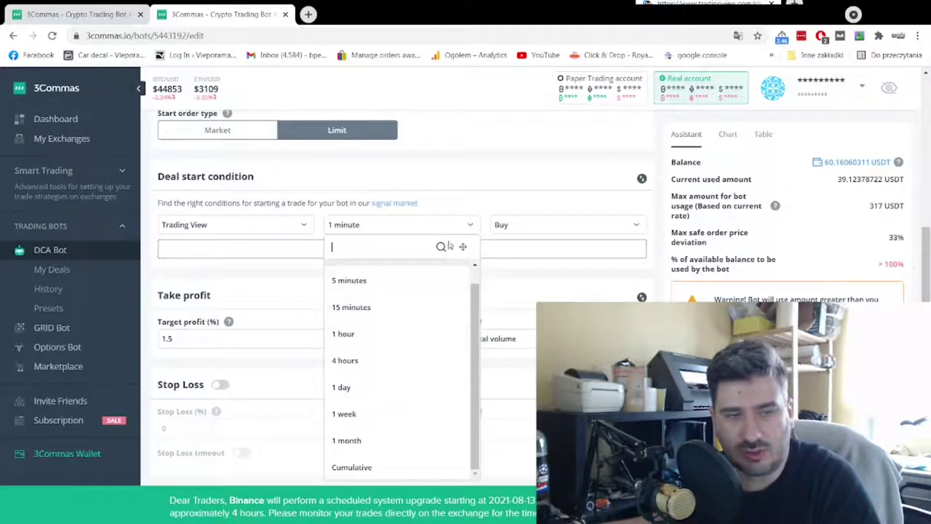
pyautogui.click(504, 193)
pyautogui.click(528, 225)
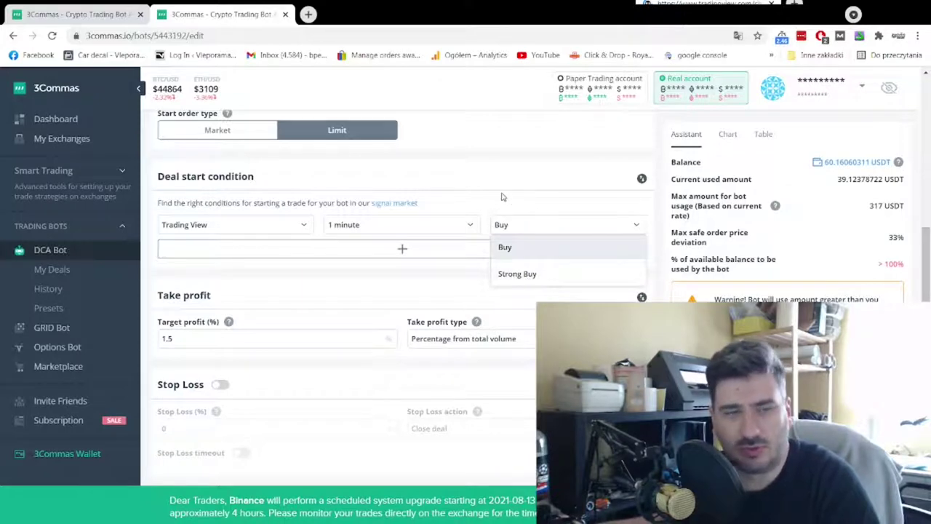
pyautogui.click(477, 189)
# Step: Set the deal start condition to Open new trade asap
pyautogui.click(267, 225)
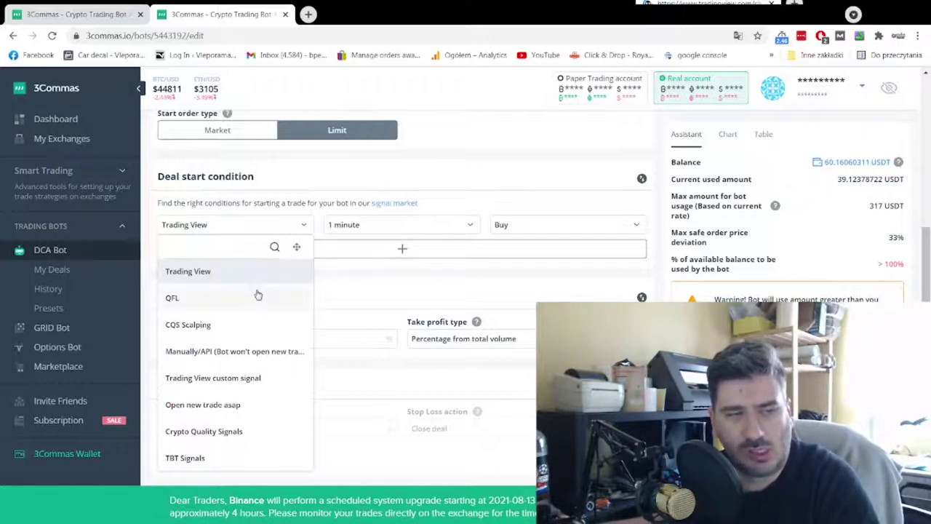
pyautogui.click(232, 412)
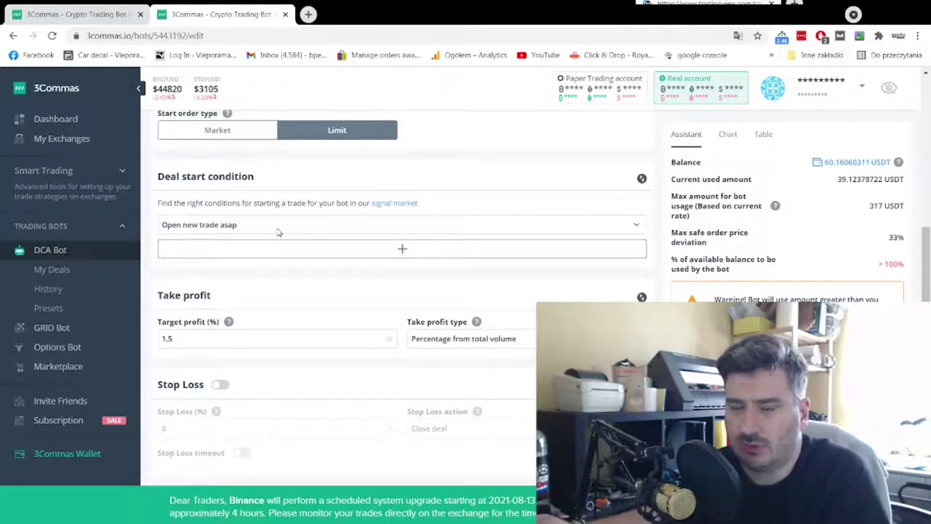
# Step: Set the target profit in the take profit section to 0.6%
pyautogui.scroll(-1, 282, 242)
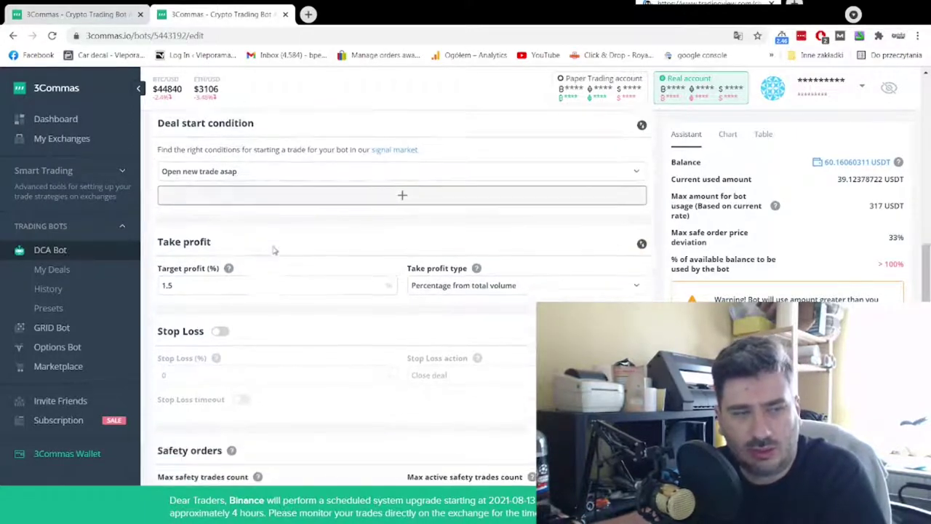
pyautogui.moveTo(164, 235); pyautogui.dragTo(251, 240)
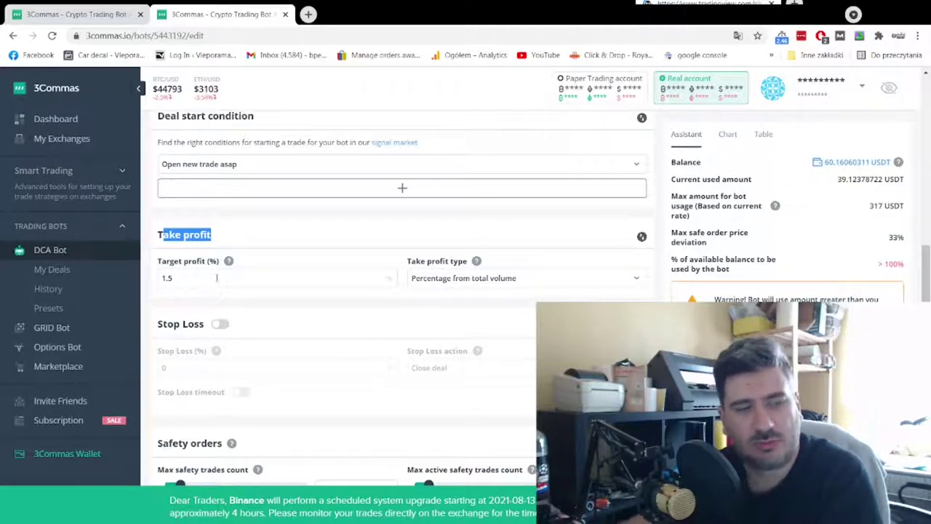
pyautogui.doubleClick(216, 277)
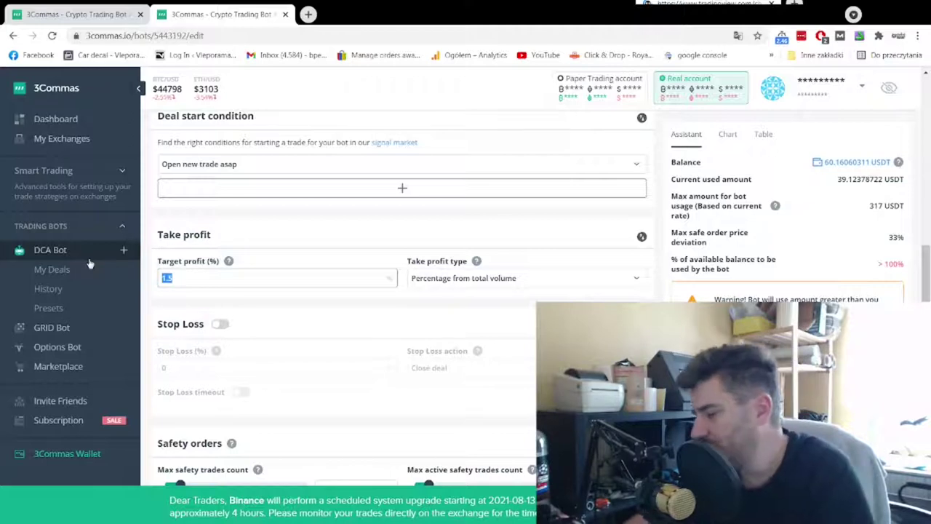
pyautogui.write('0.6')
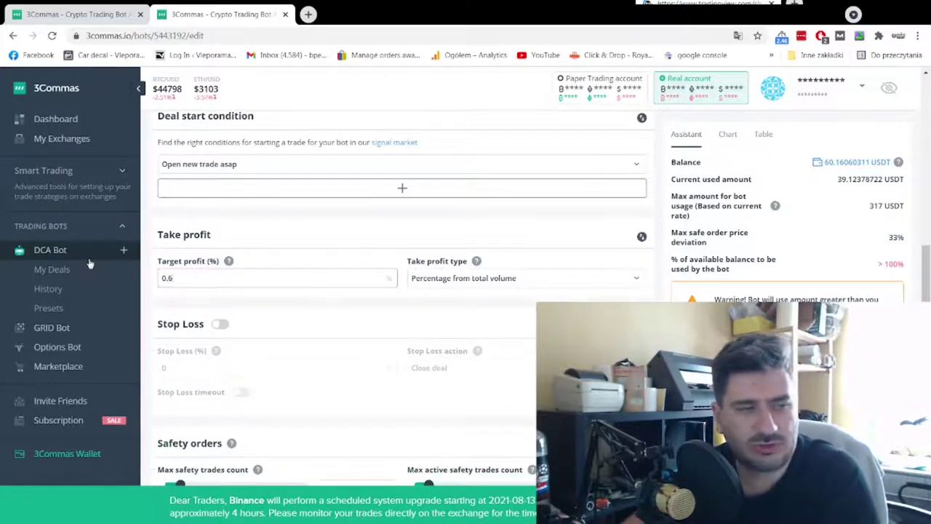
# Step: Set the target profit to 1.5% and check the take profit type options without choosing another
pyautogui.press('BackSpace')
pyautogui.press('BackSpace')
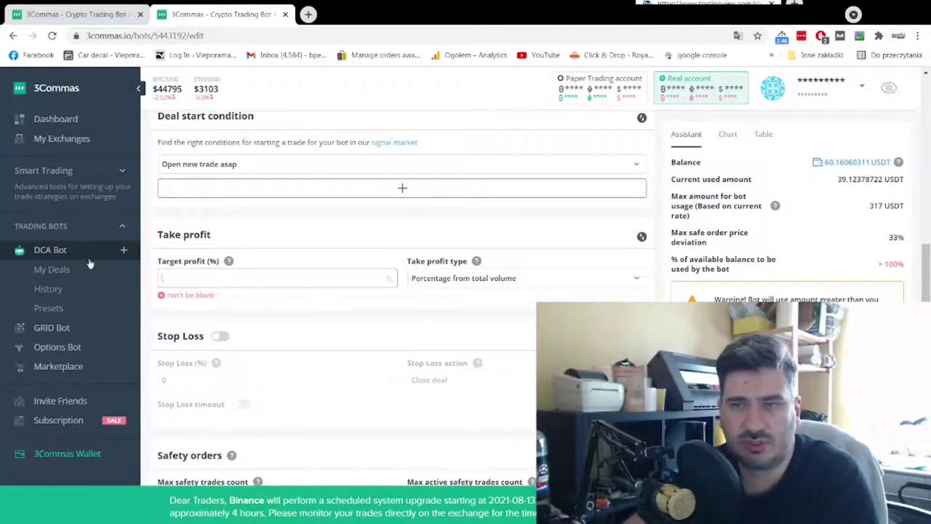
pyautogui.write('1.5')
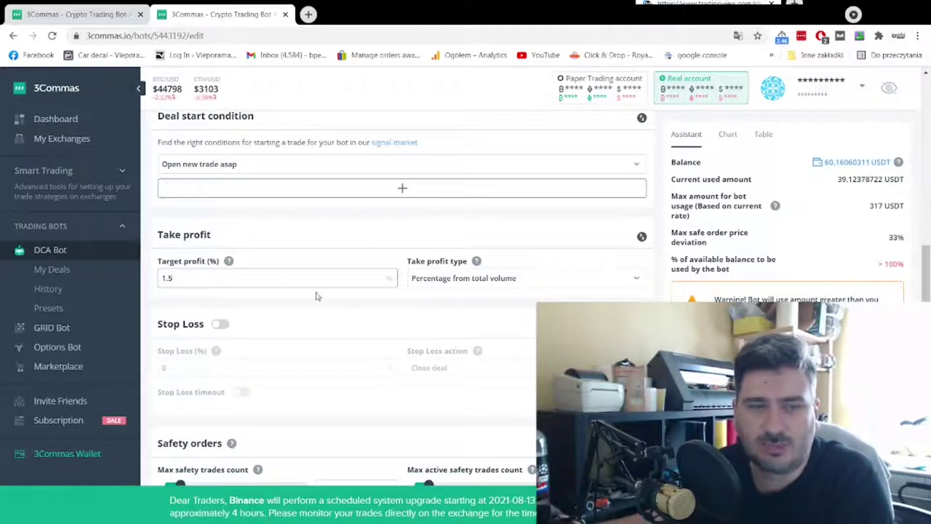
pyautogui.click(472, 283)
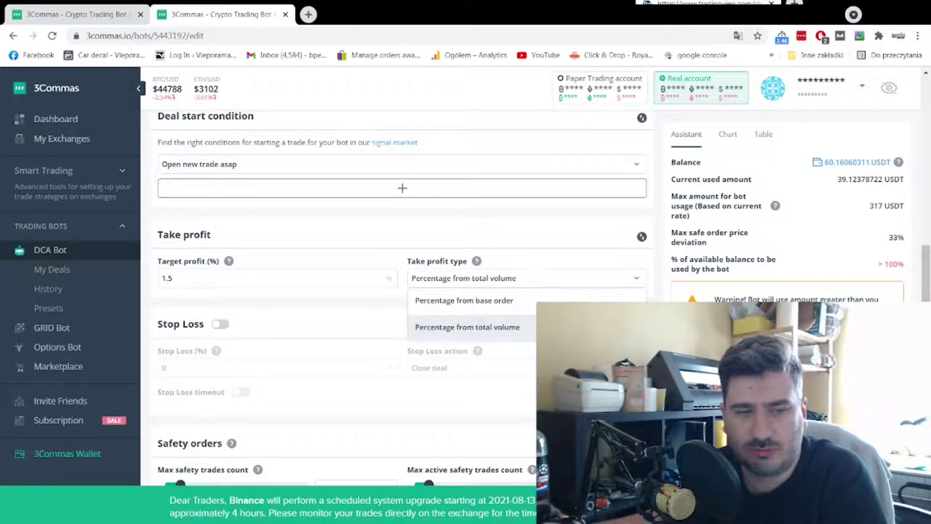
pyautogui.click(468, 264)
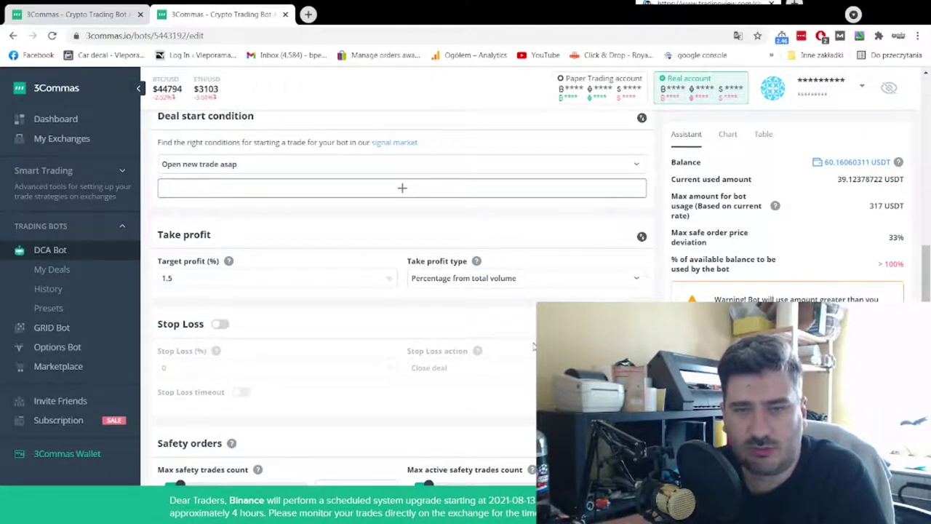
# Step: Examine the stop loss section and the safety orders' max trades count and max active trades count
pyautogui.scroll(-1, 533, 346)
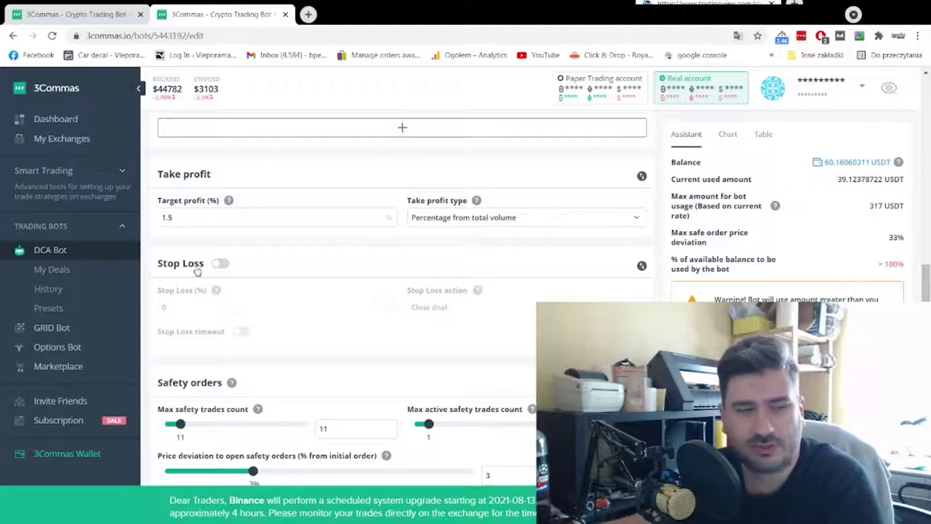
pyautogui.scroll(-1, 297, 293)
pyautogui.scroll(-1, 298, 292)
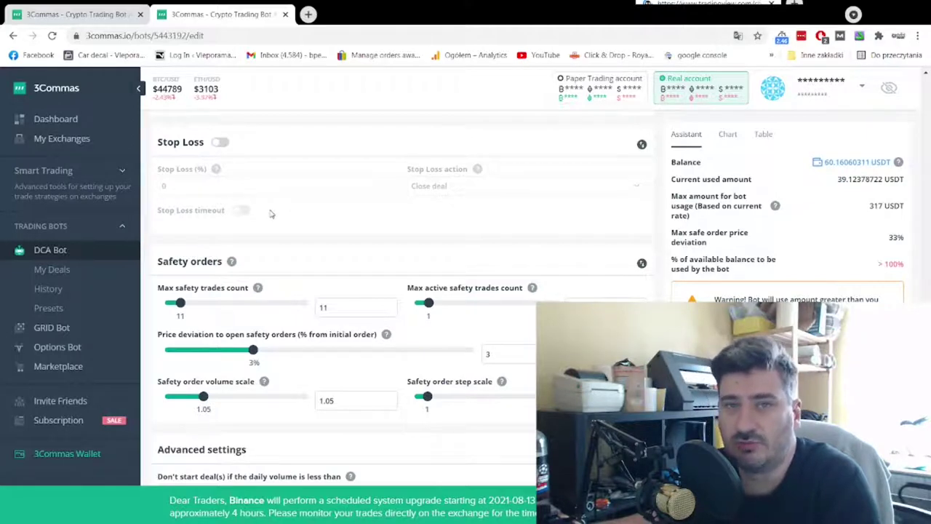
pyautogui.scroll(-1, 270, 212)
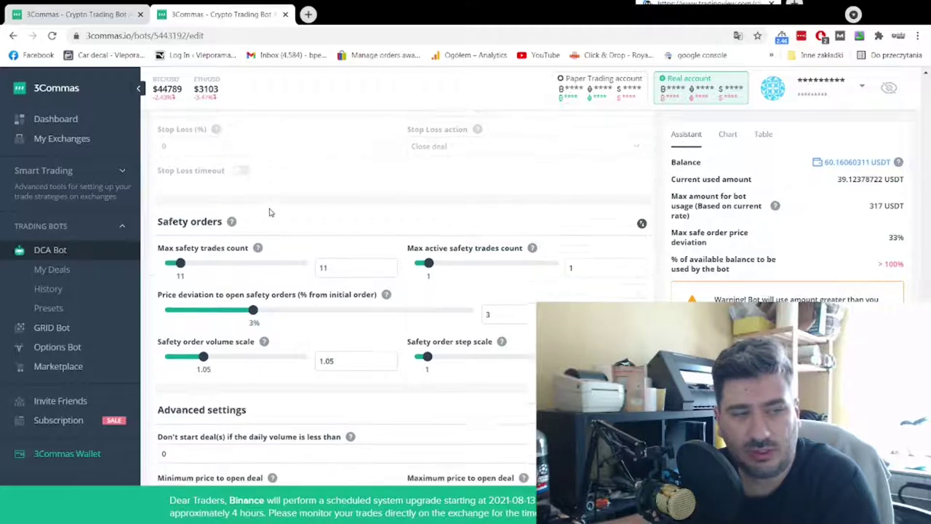
pyautogui.moveTo(195, 201); pyautogui.dragTo(293, 198)
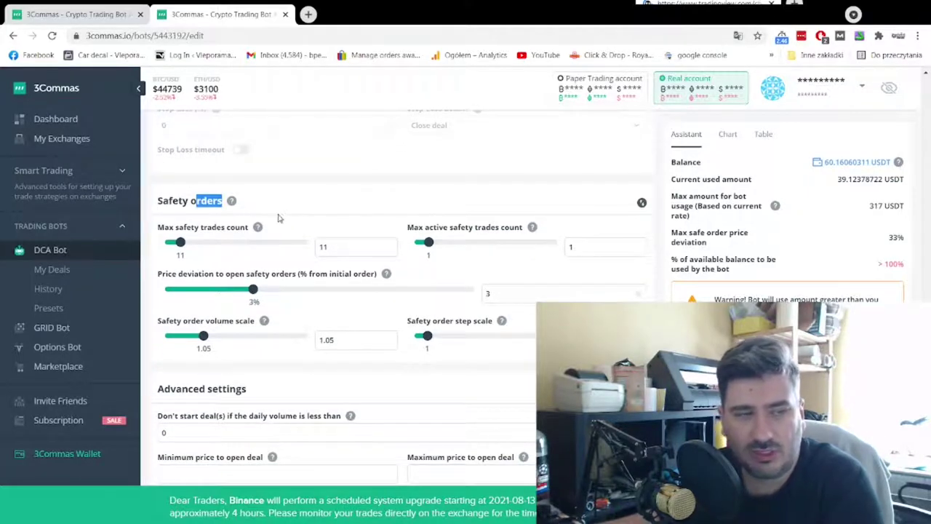
pyautogui.doubleClick(337, 249)
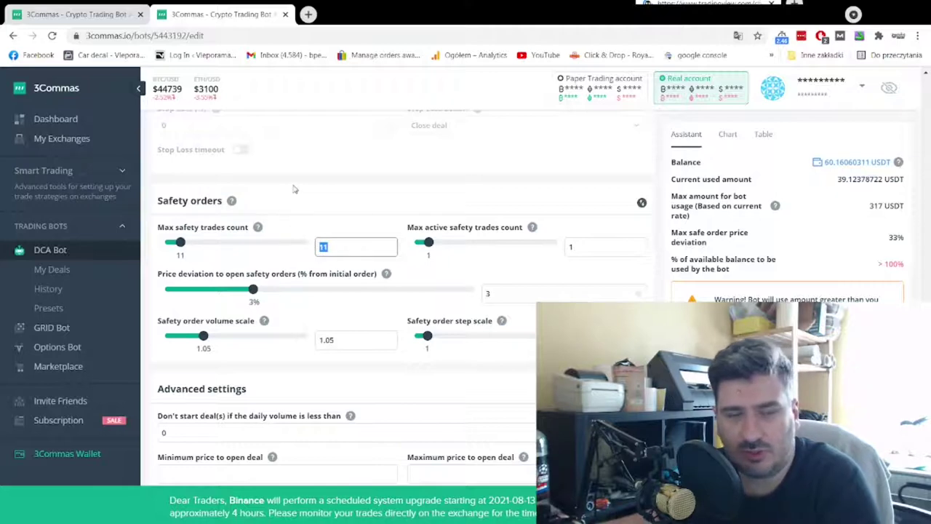
pyautogui.press('Tab')
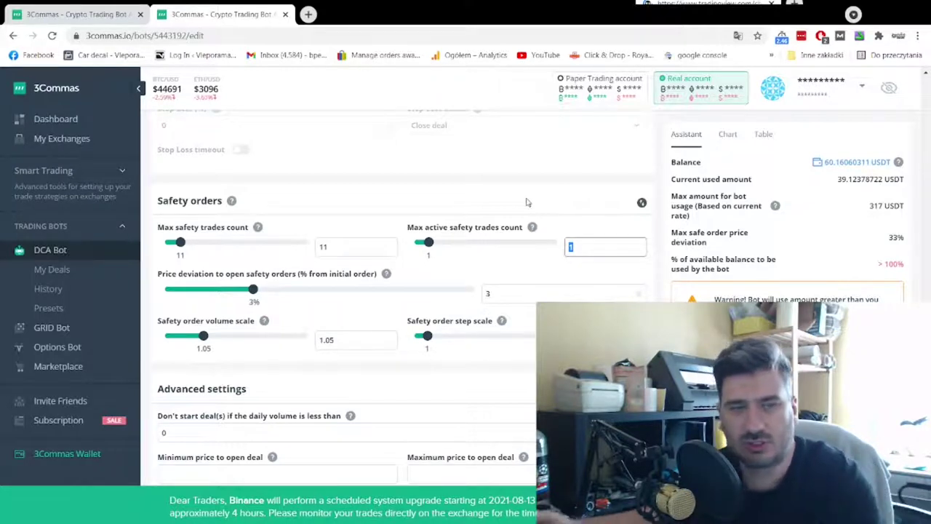
pyautogui.scroll(-1, 431, 224)
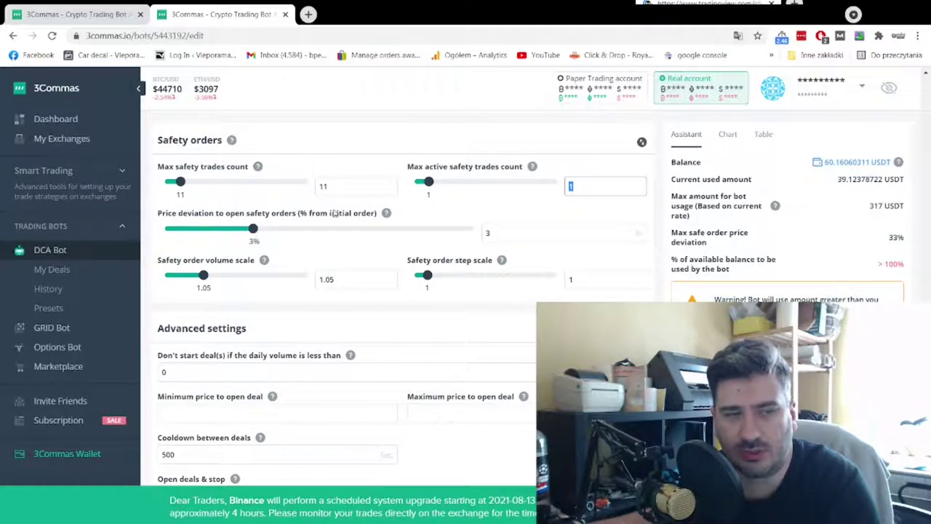
# Step: Examine the safety orders' price deviation, volume scale and step scale values
pyautogui.doubleClick(487, 233)
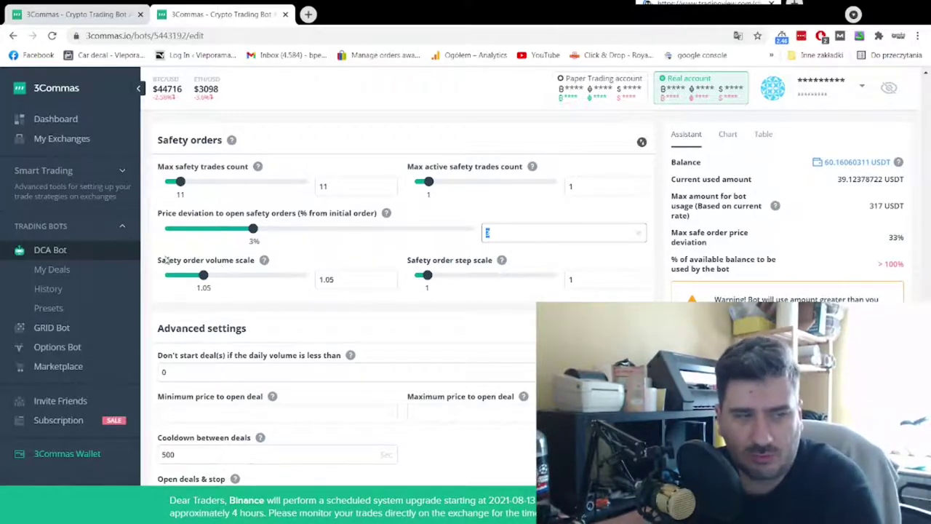
pyautogui.moveTo(166, 262); pyautogui.dragTo(300, 267)
pyautogui.click(309, 262)
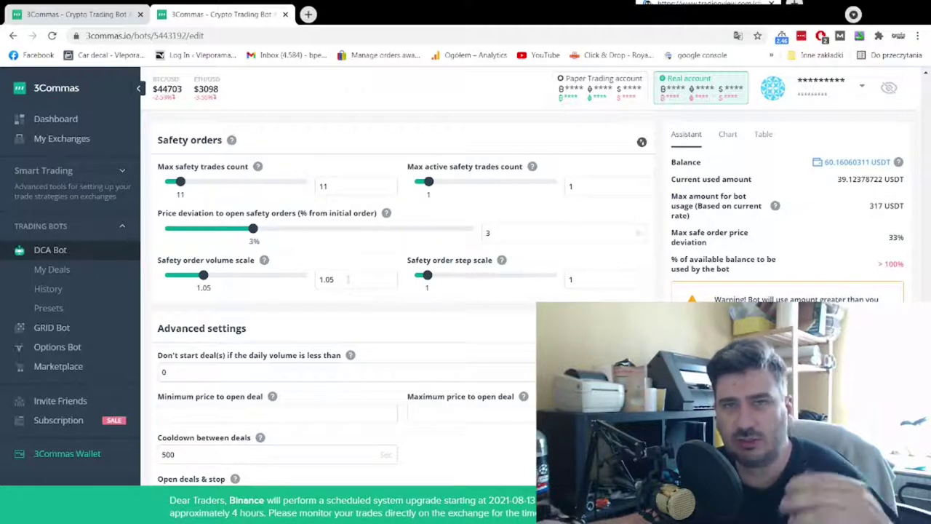
pyautogui.doubleClick(325, 281)
pyautogui.click(334, 280)
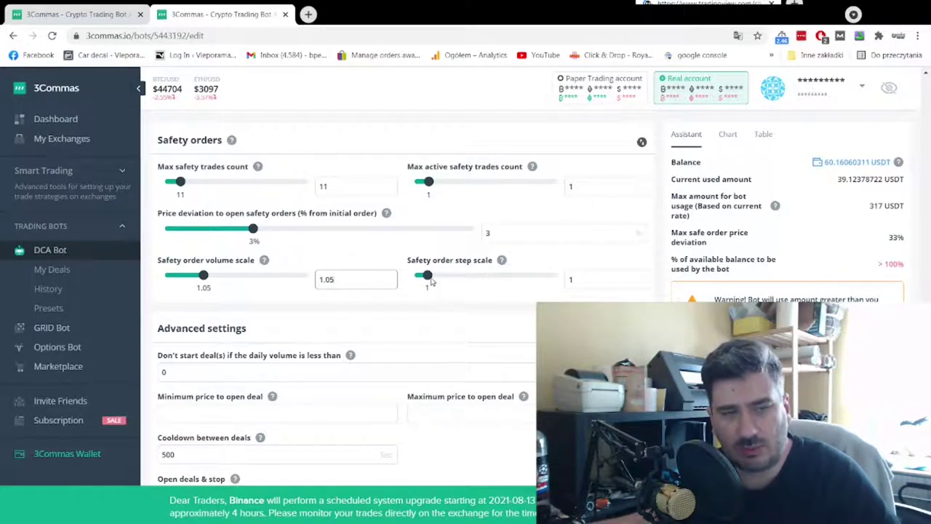
pyautogui.click(485, 233)
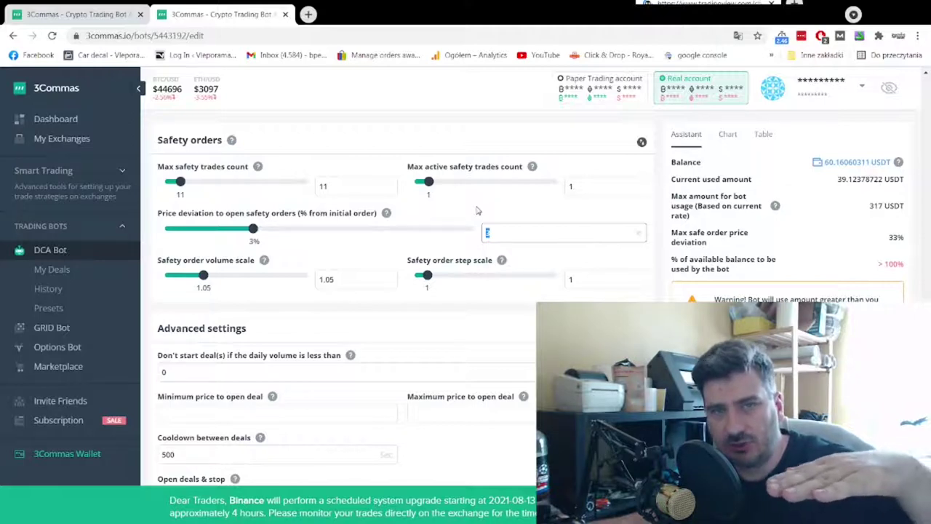
pyautogui.click(576, 280)
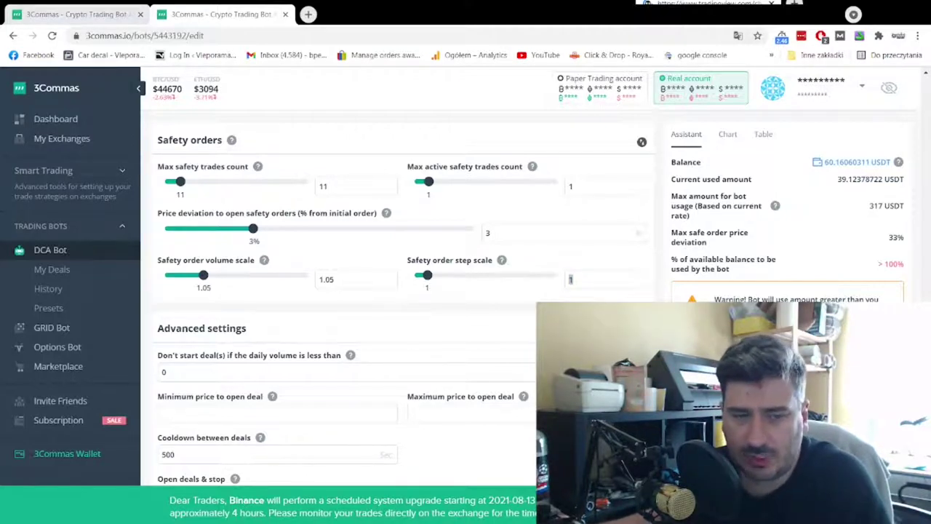
# Step: Review the advanced settings for daily volume, cooldown between deals and open deals & stop, and submit the bot's edit form
pyautogui.scroll(-2, 401, 291)
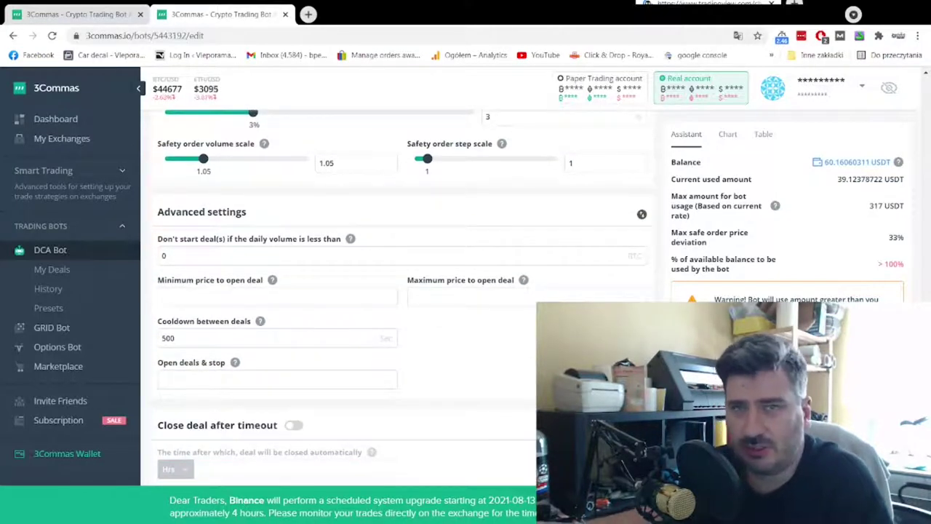
pyautogui.moveTo(157, 208); pyautogui.dragTo(330, 209)
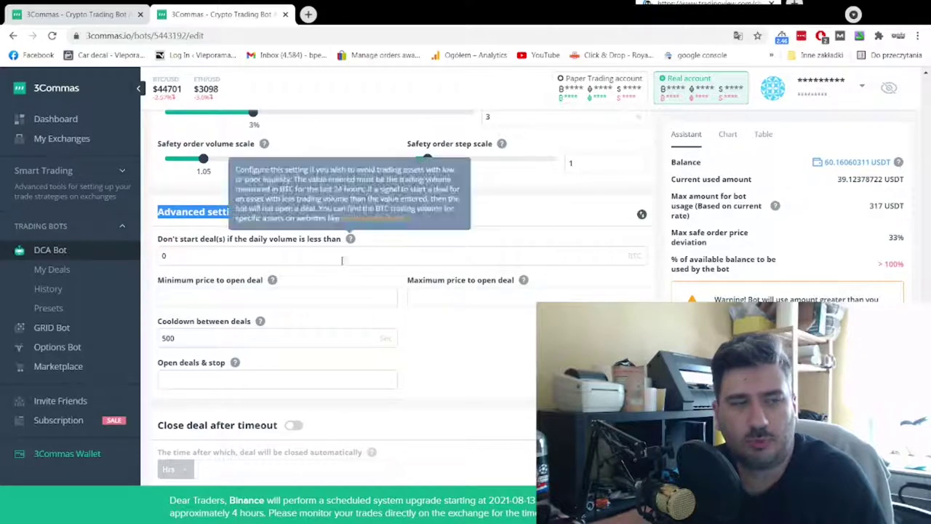
pyautogui.doubleClick(195, 340)
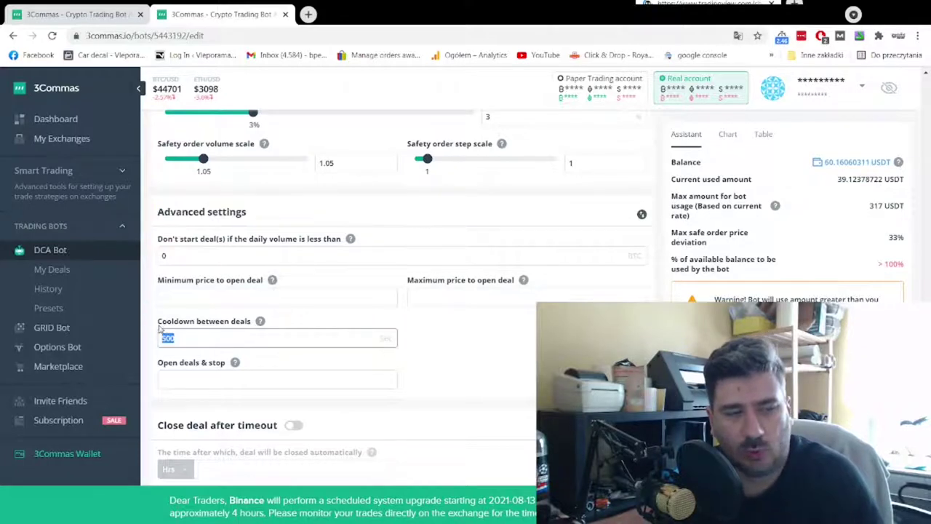
pyautogui.moveTo(160, 329); pyautogui.dragTo(259, 322)
pyautogui.click(286, 327)
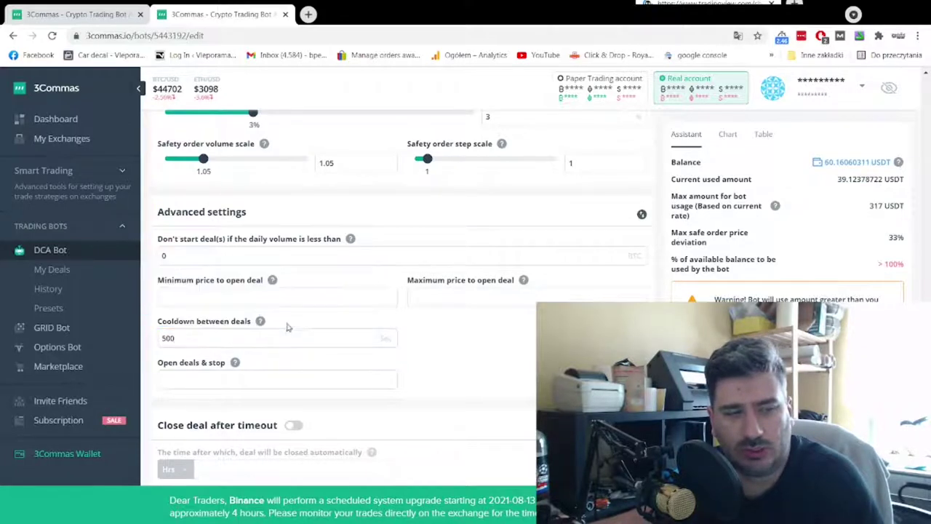
pyautogui.click(254, 338)
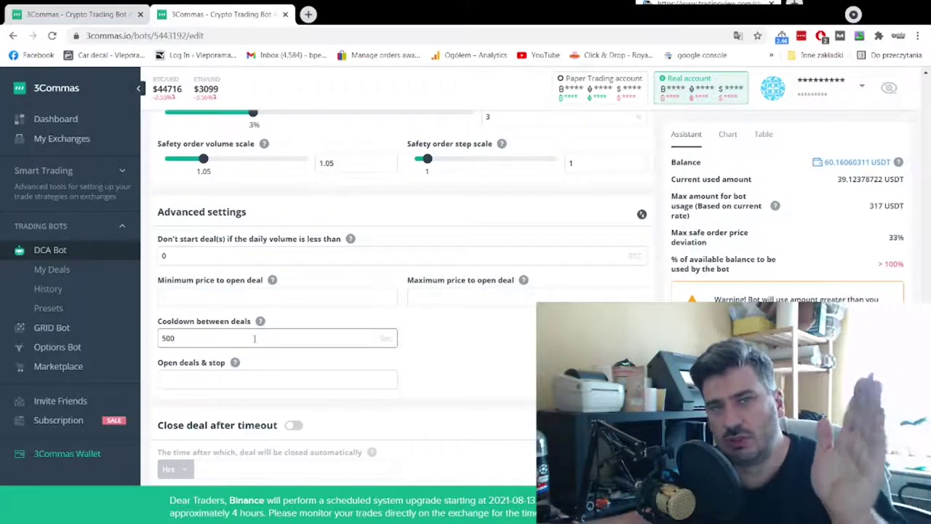
pyautogui.click(249, 385)
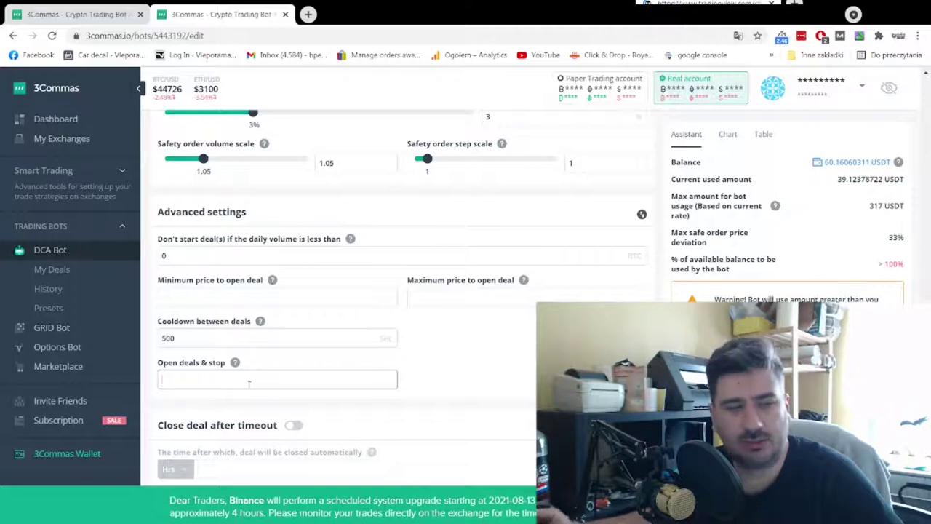
pyautogui.press('Return')
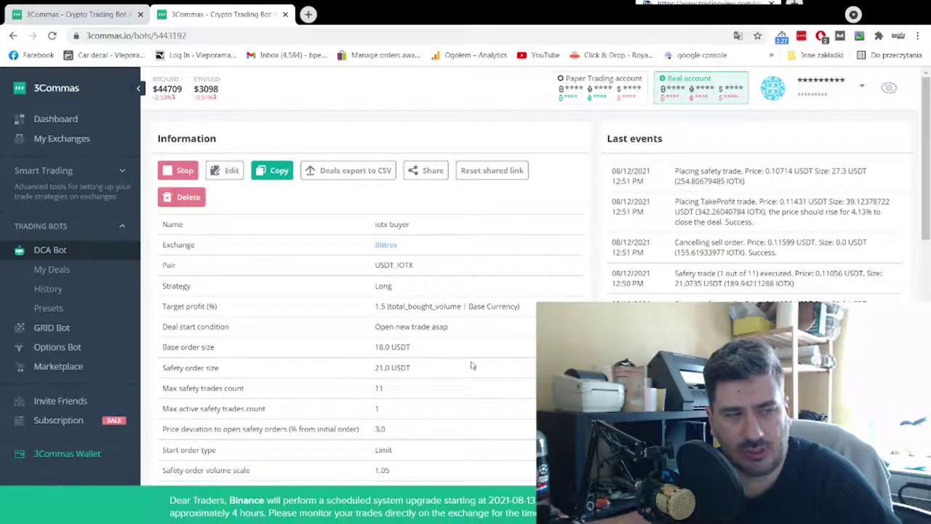
# Step: Open the GRID Bot setup page and check the available exchange accounts without choosing another
pyautogui.click(81, 331)
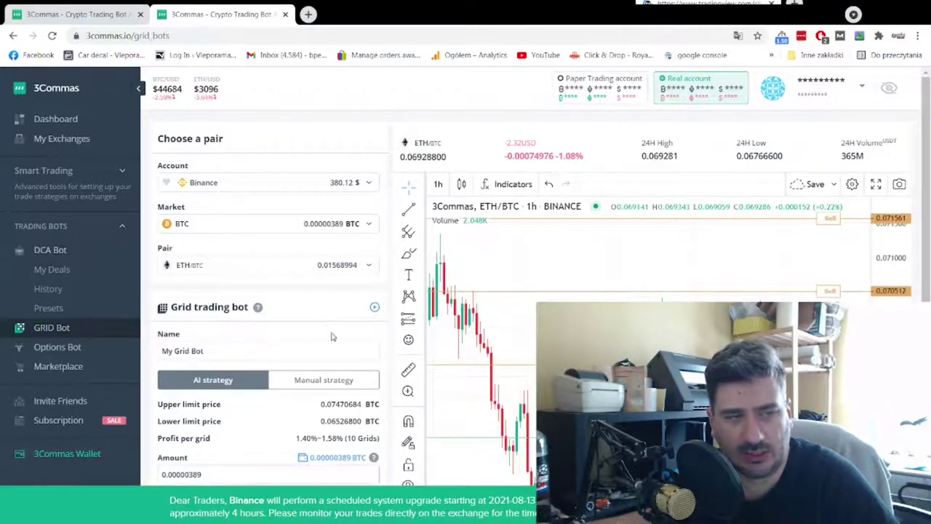
pyautogui.click(237, 184)
pyautogui.scroll(-3, 233, 260)
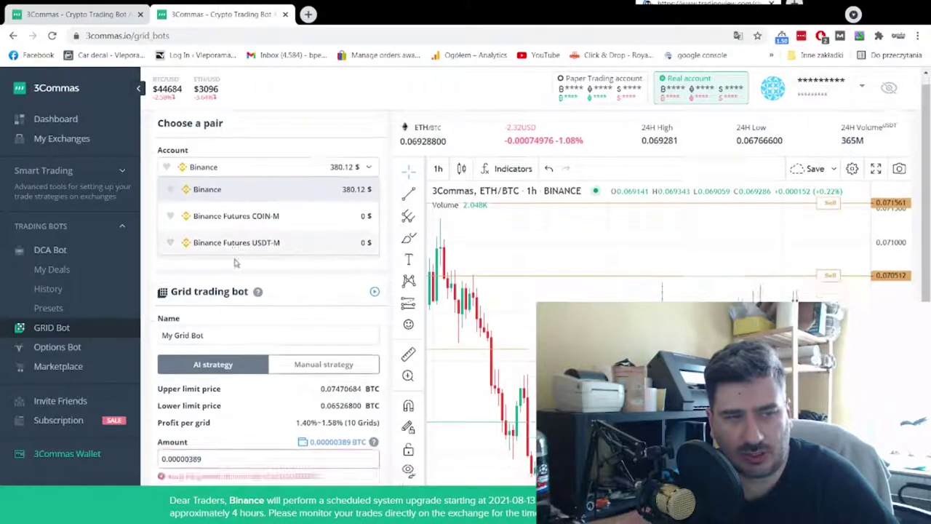
pyautogui.scroll(3, 235, 264)
pyautogui.click(256, 293)
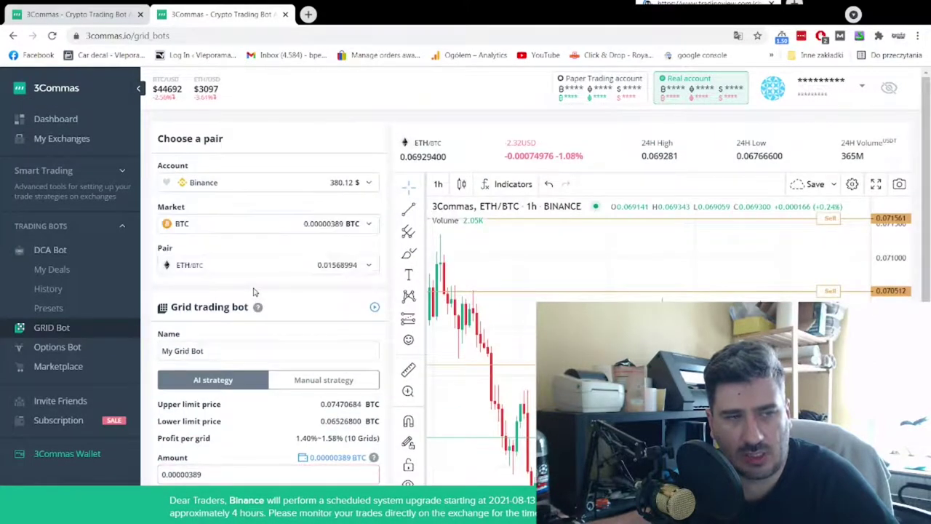
# Step: Open the Options Bot setup page and check its account choices, keeping Demo
pyautogui.click(91, 349)
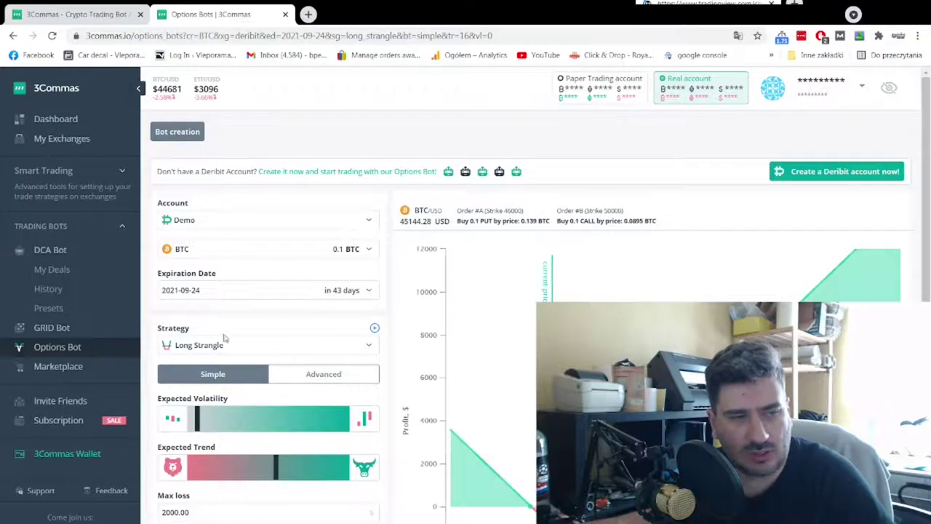
pyautogui.click(254, 221)
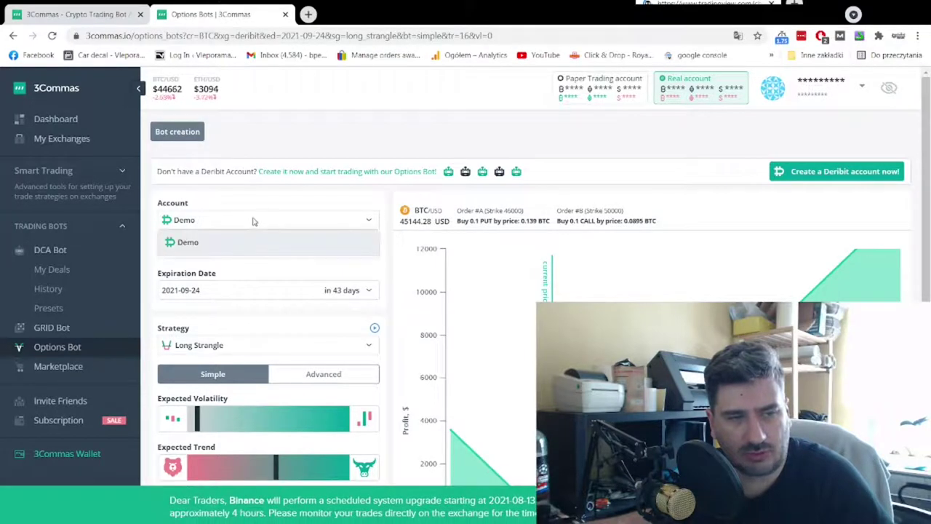
pyautogui.click(253, 222)
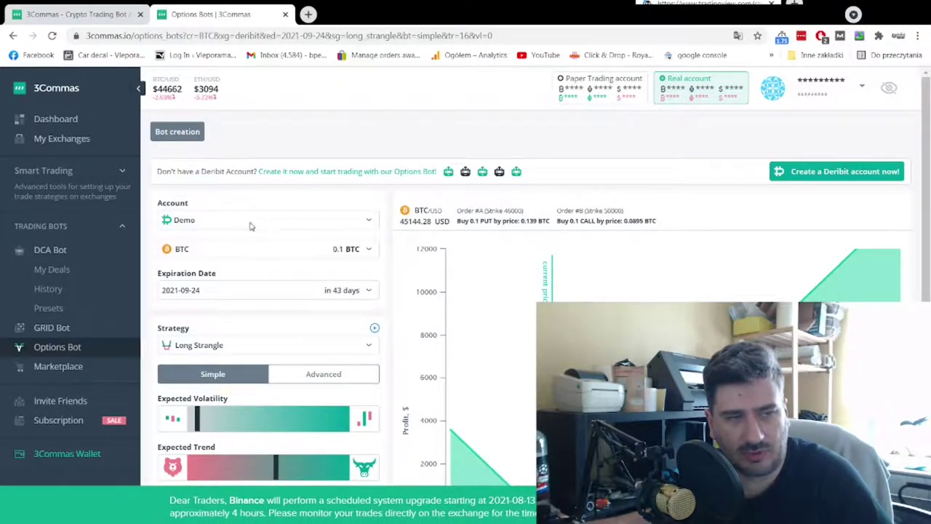
# Step: Examine the Marketplace's bot presets and its list of free trading signals
pyautogui.click(94, 368)
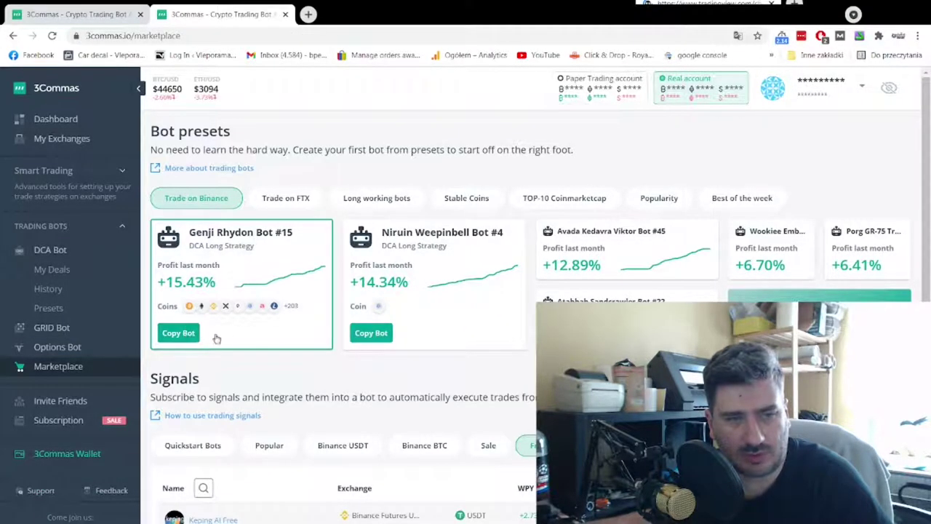
pyautogui.scroll(-3, 256, 338)
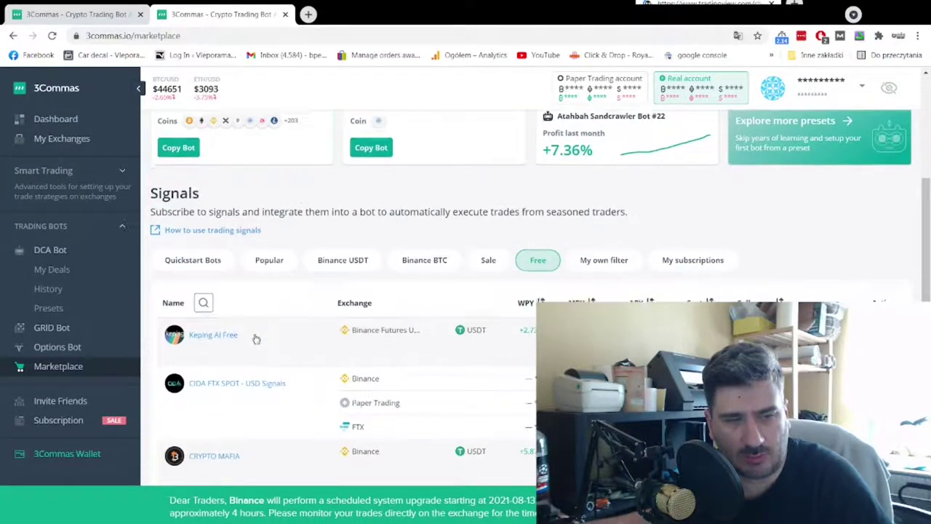
pyautogui.scroll(-1, 256, 338)
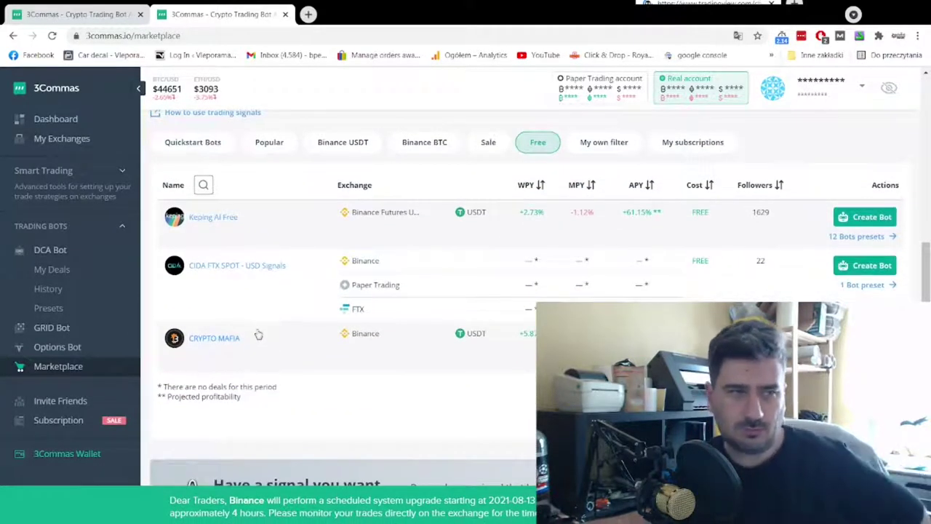
pyautogui.scroll(-1, 256, 339)
pyautogui.scroll(-1, 256, 338)
pyautogui.scroll(5, 256, 338)
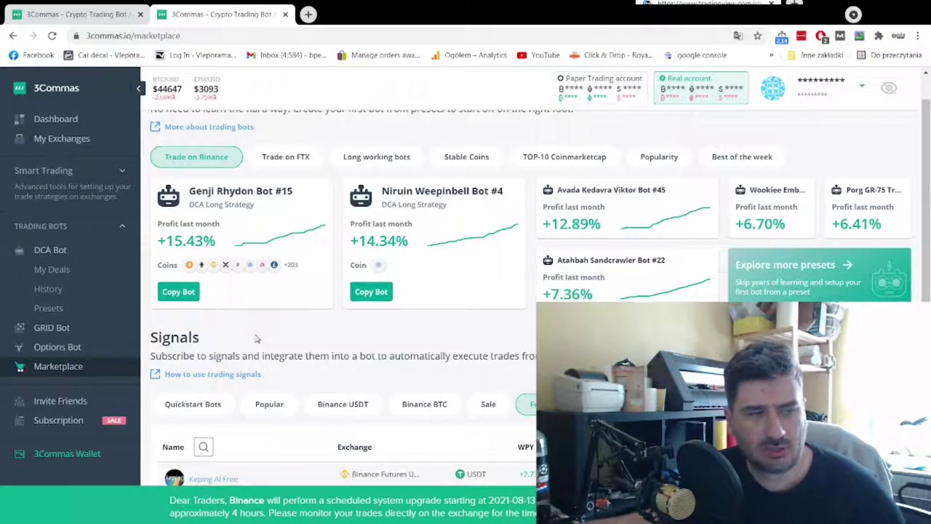
pyautogui.scroll(-2, 256, 338)
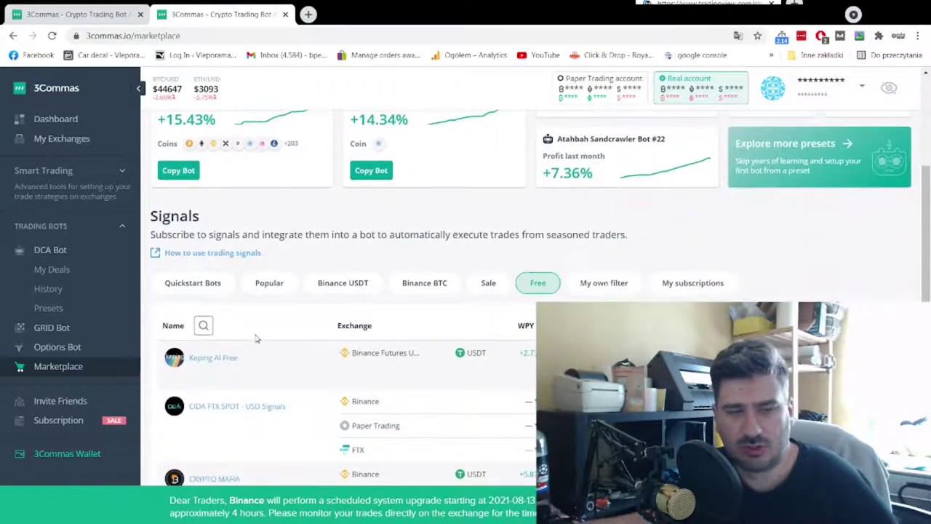
pyautogui.scroll(-2, 256, 338)
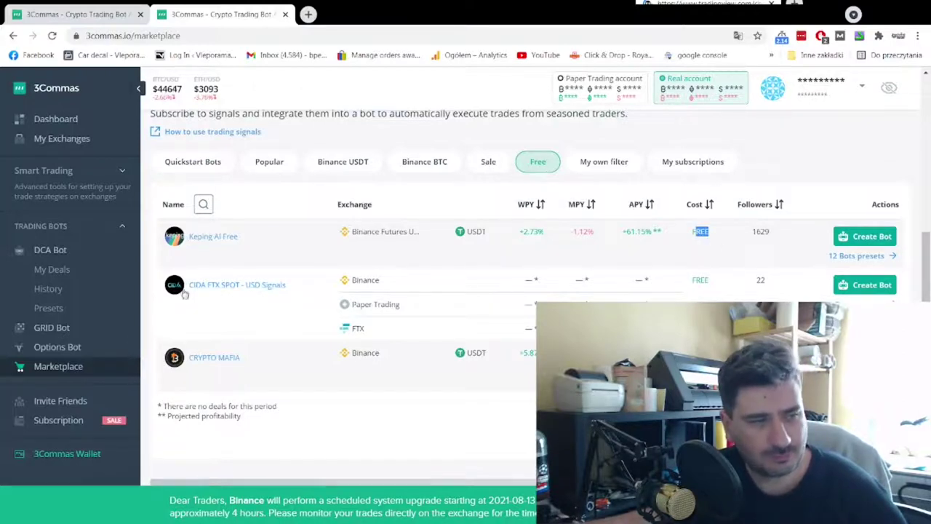
# Step: Show the subscription plans with monthly pricing and examine the Free plan's price and DCA bot allowance
pyautogui.click(71, 420)
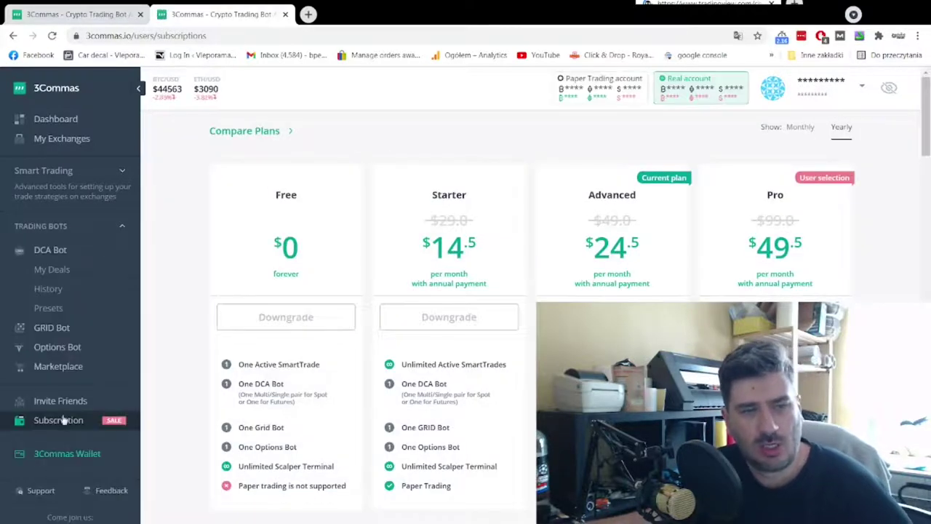
pyautogui.click(796, 128)
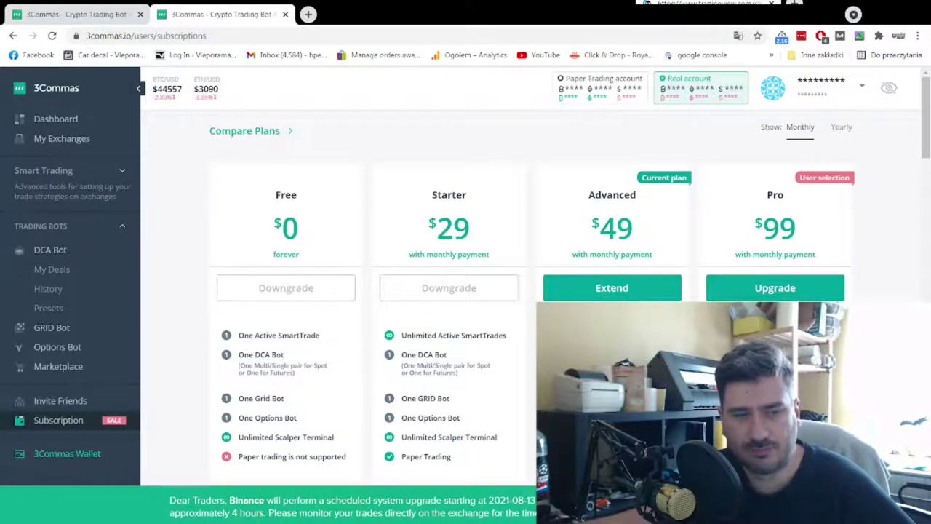
pyautogui.moveTo(267, 190); pyautogui.dragTo(318, 263)
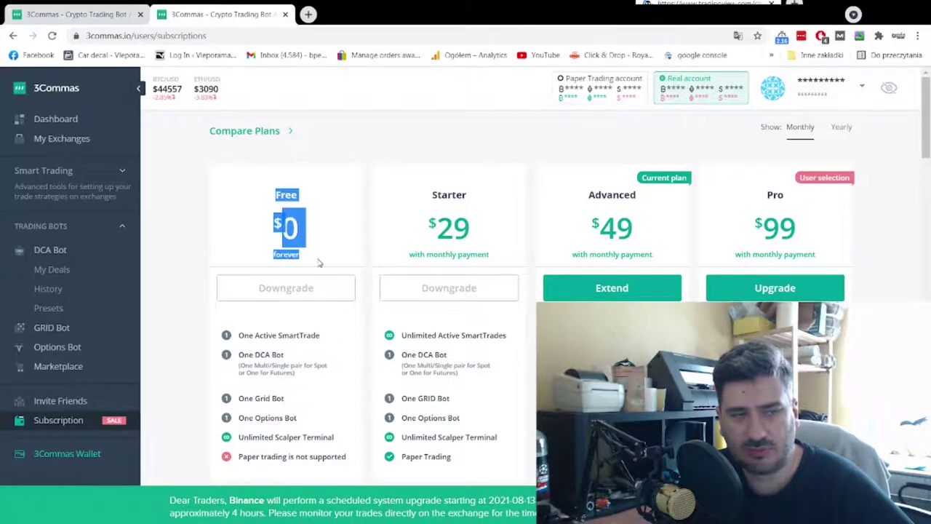
pyautogui.moveTo(284, 355); pyautogui.dragTo(253, 353)
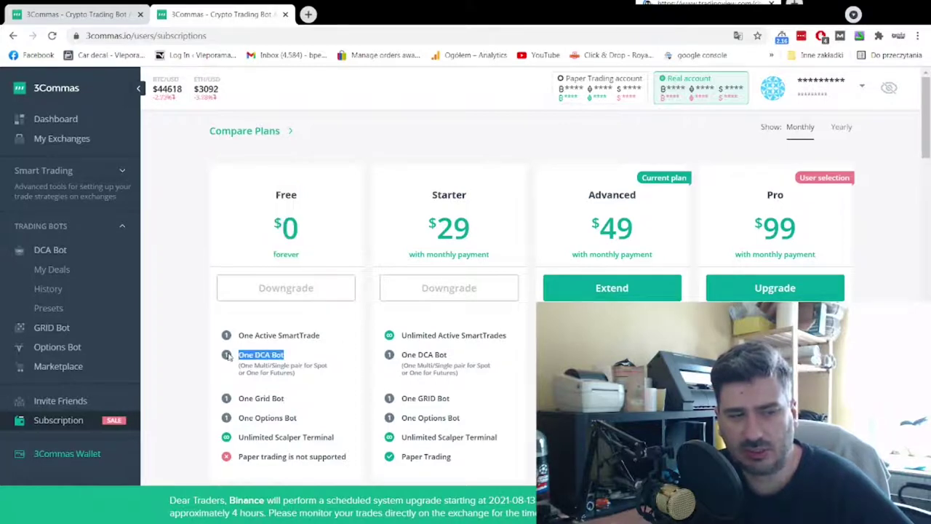
pyautogui.click(199, 229)
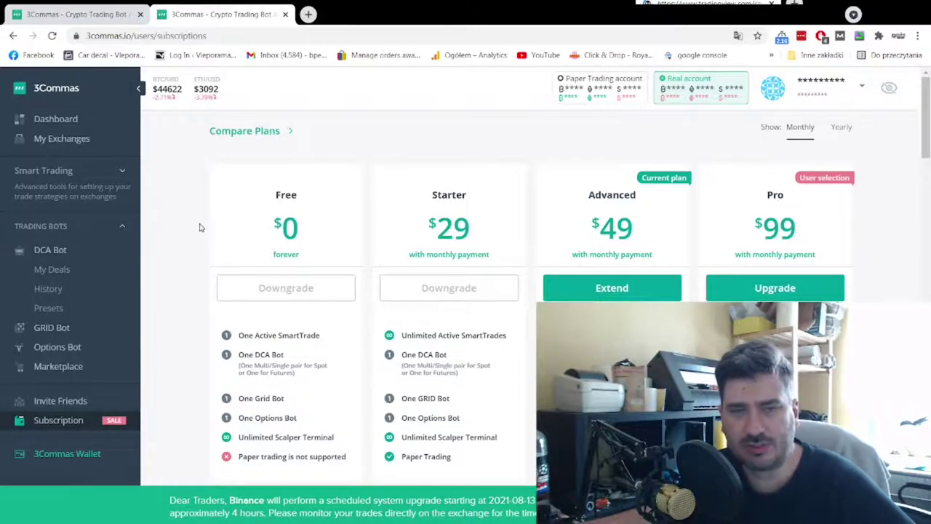
# Step: Compare the Advanced plan's monthly price with the Starter plan's price and DCA bot allowance
pyautogui.moveTo(588, 203); pyautogui.dragTo(647, 238)
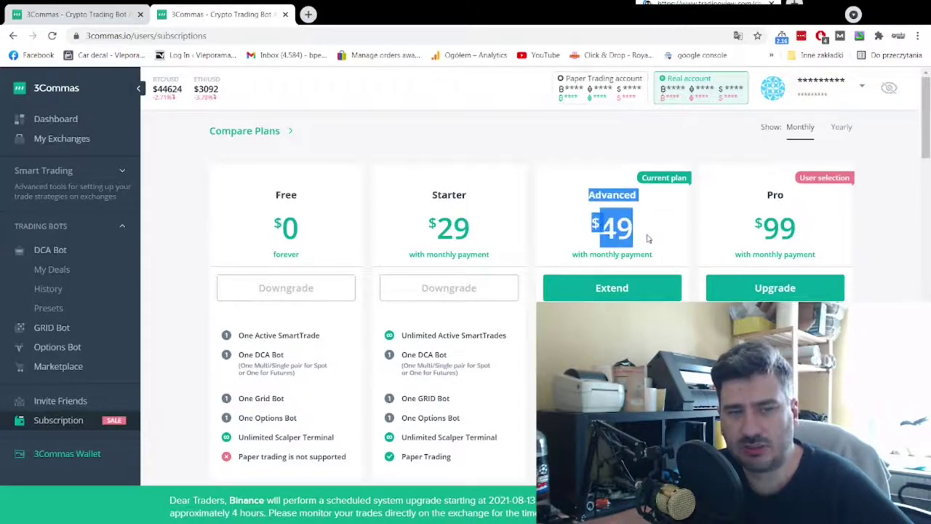
pyautogui.click(646, 238)
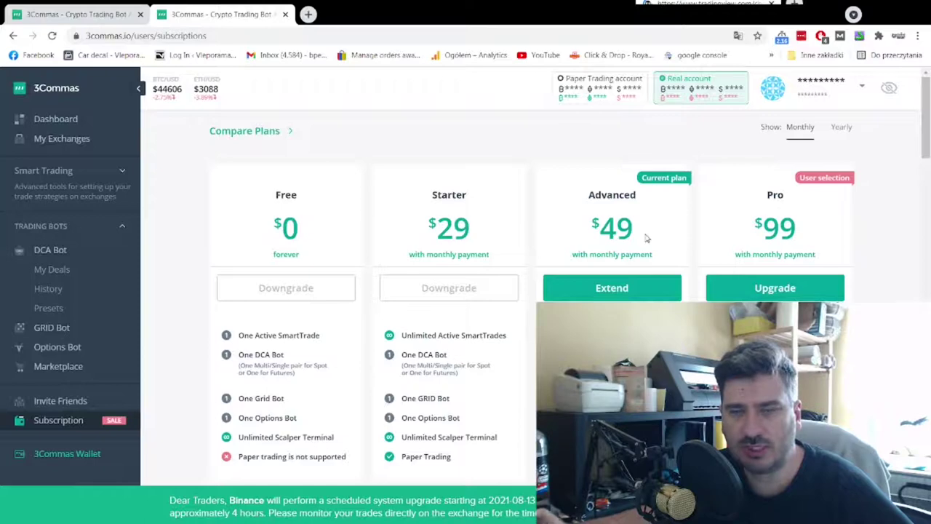
pyautogui.moveTo(589, 194); pyautogui.dragTo(633, 240)
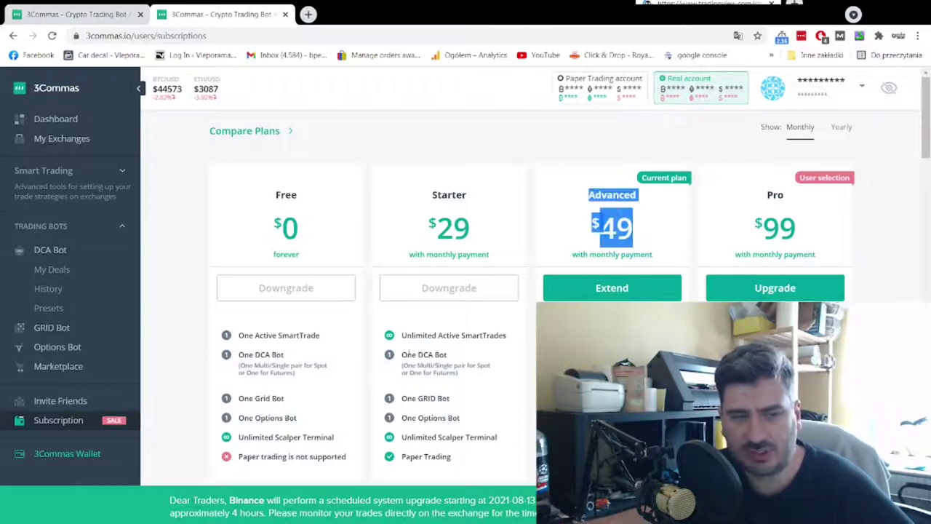
pyautogui.moveTo(401, 354); pyautogui.dragTo(486, 357)
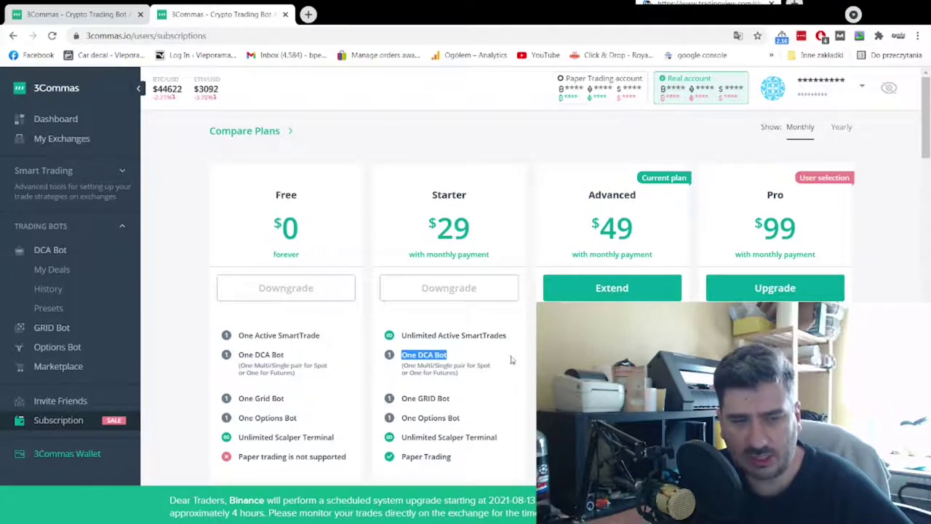
pyautogui.moveTo(430, 237); pyautogui.dragTo(368, 215)
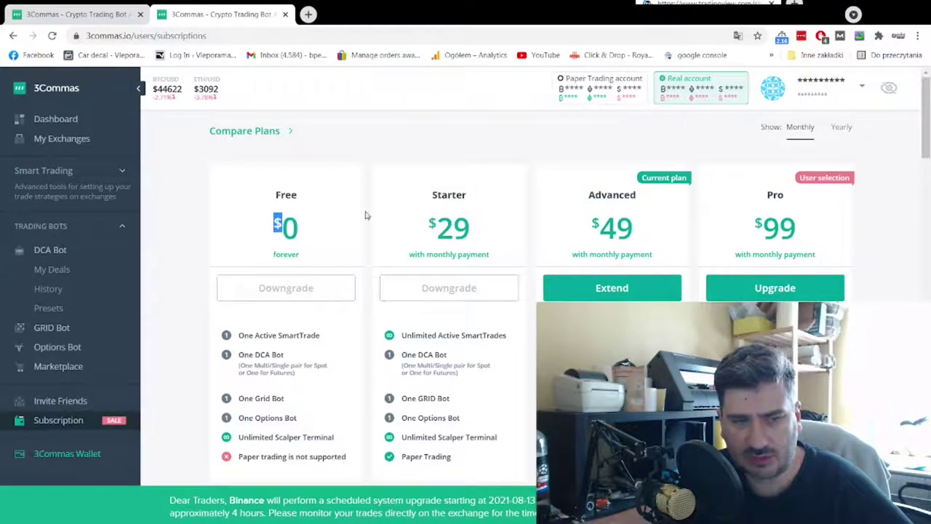
pyautogui.moveTo(399, 353); pyautogui.dragTo(509, 356)
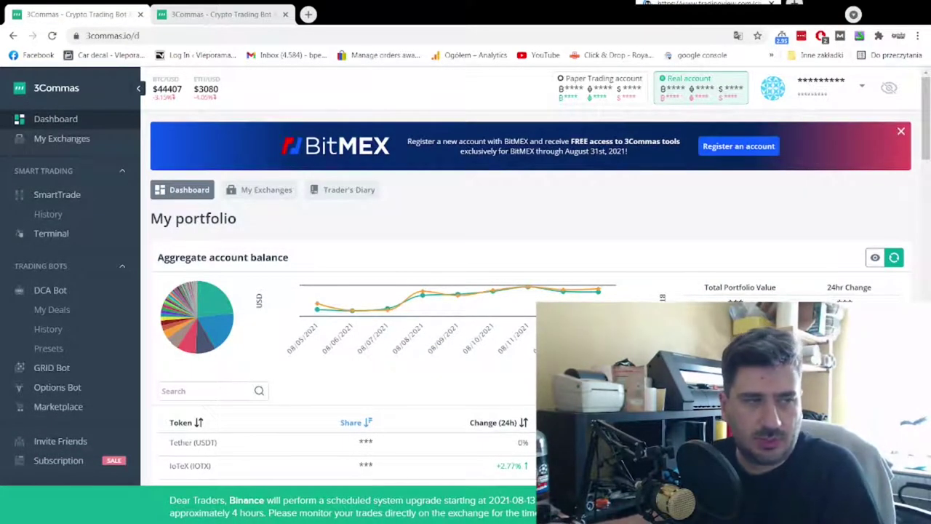
# Step: Open a new SmartTrade, check the exchange choices while keeping Bittrex, and set the market to USDT
pyautogui.click(69, 194)
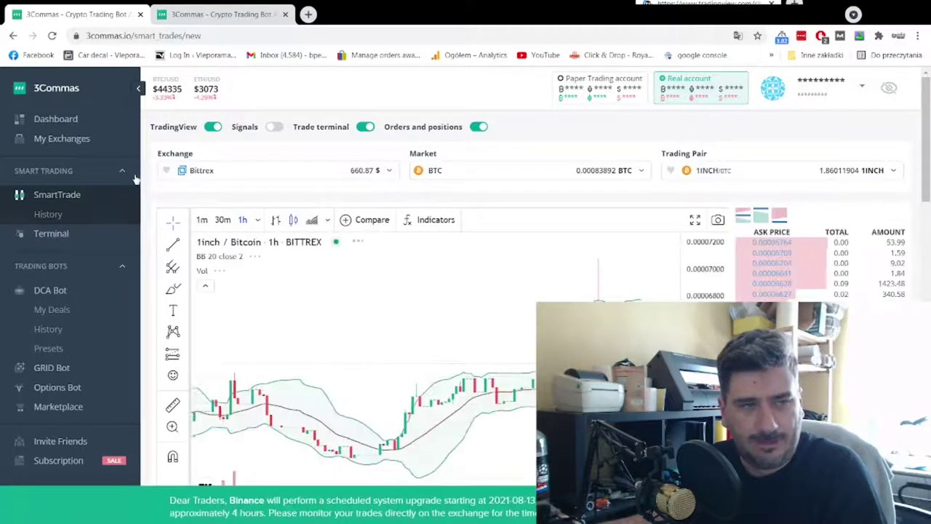
pyautogui.click(211, 170)
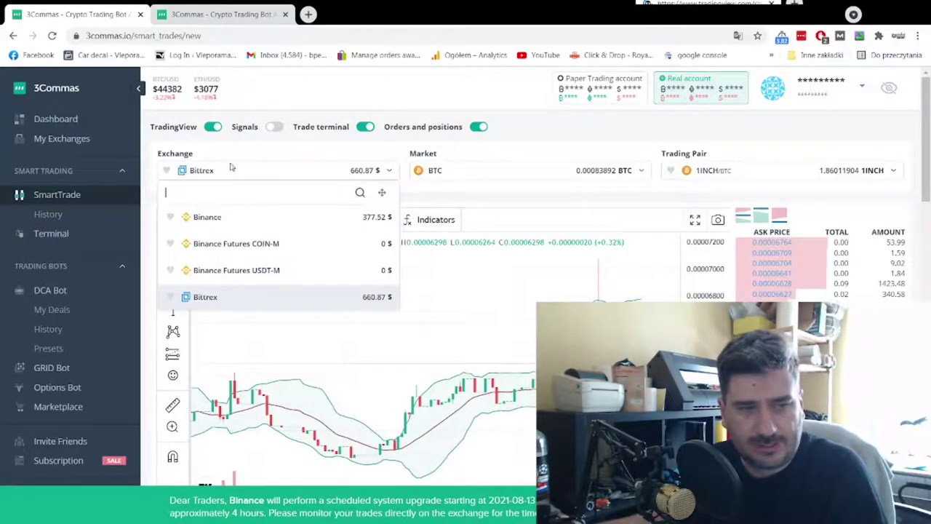
pyautogui.click(260, 153)
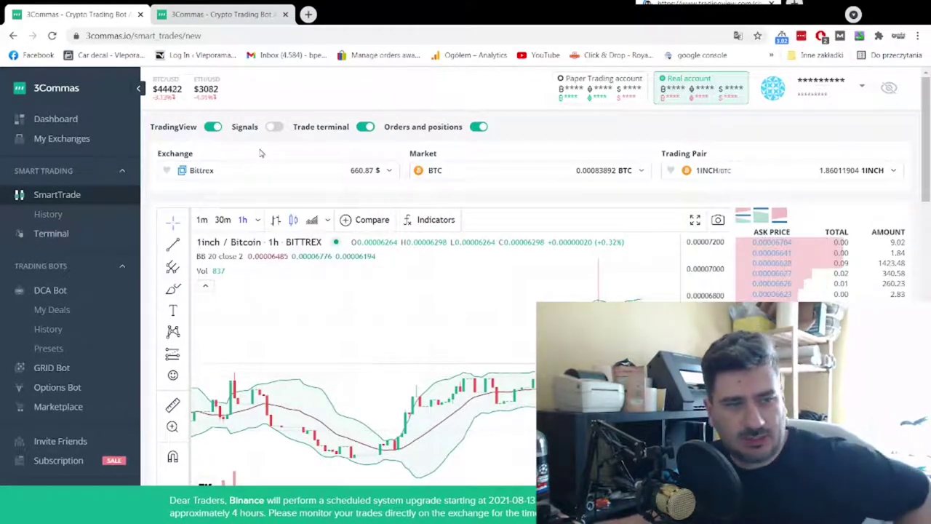
pyautogui.click(515, 172)
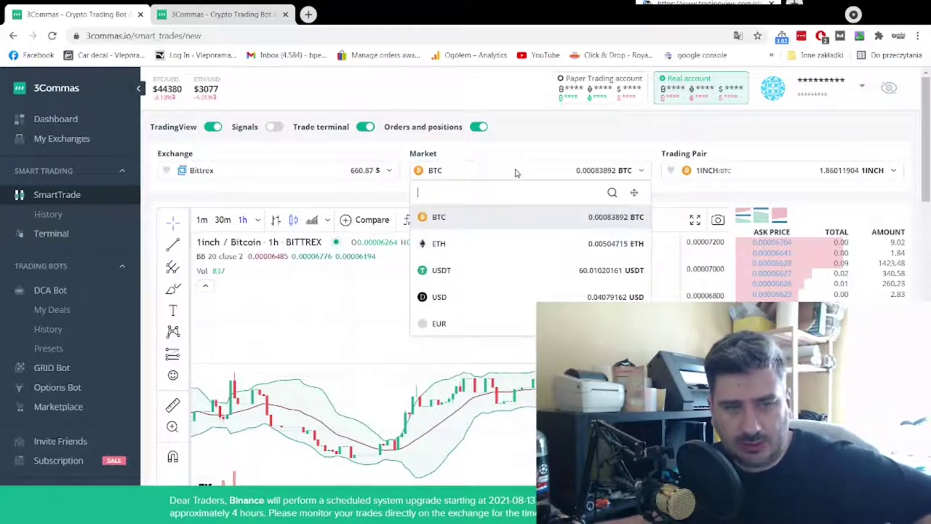
pyautogui.click(486, 271)
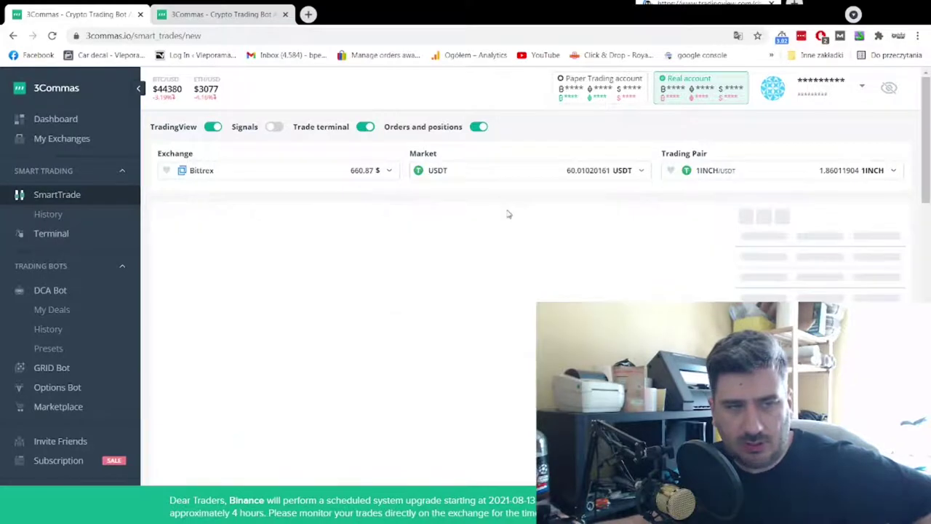
# Step: Set the trading pair to ADA/USDT and examine its hourly price chart and order book
pyautogui.click(751, 171)
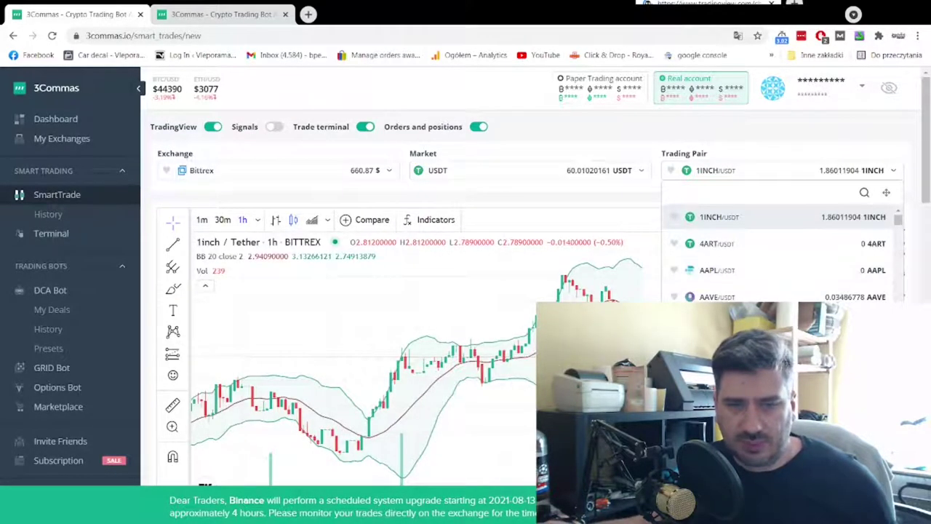
pyautogui.scroll(-3, 750, 276)
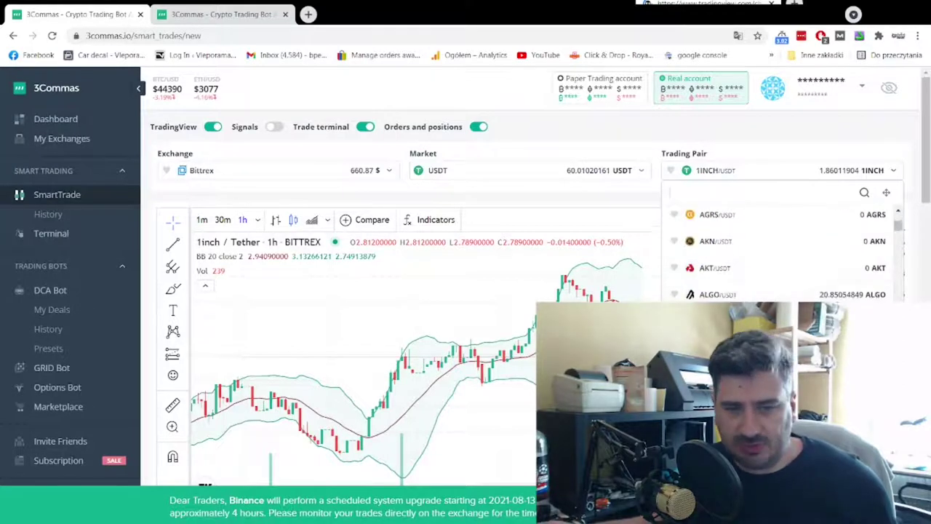
pyautogui.click(724, 285)
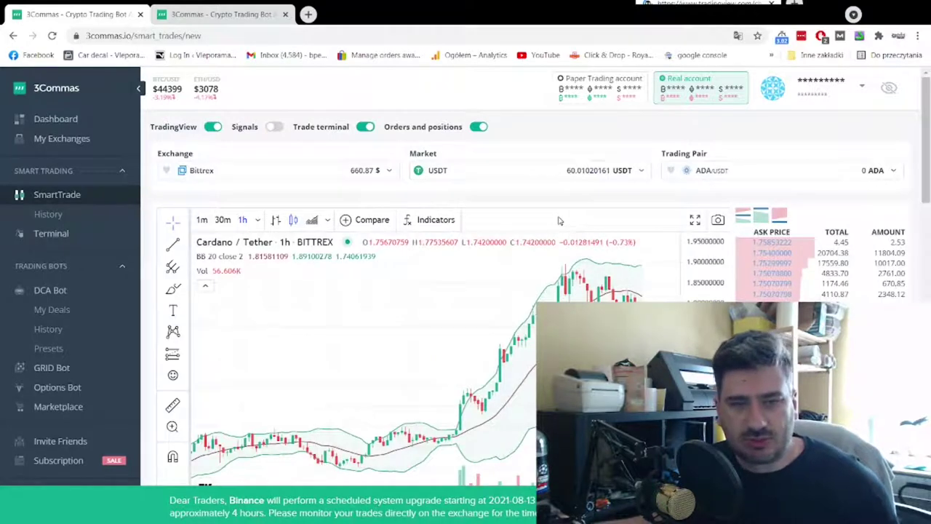
pyautogui.scroll(-1, 557, 218)
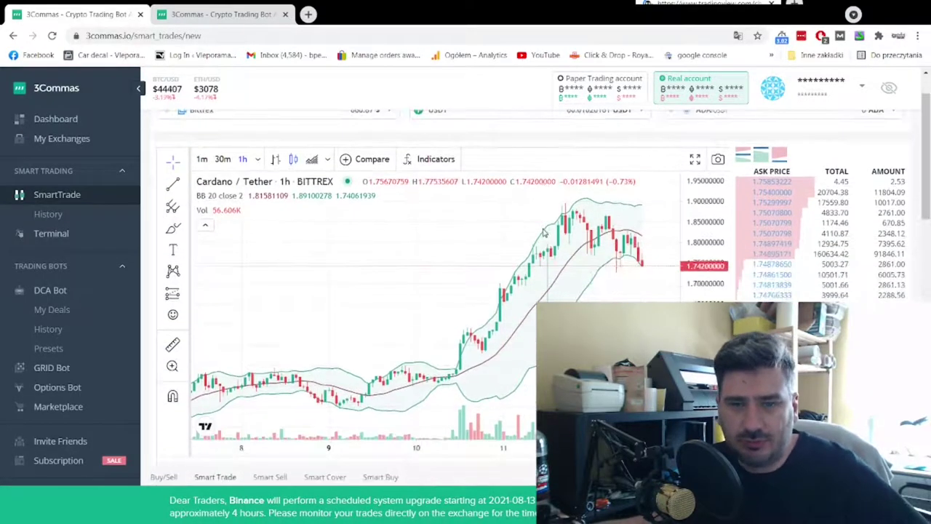
pyautogui.scroll(-1, 545, 230)
pyautogui.scroll(-3, 836, 263)
pyautogui.scroll(2, 778, 230)
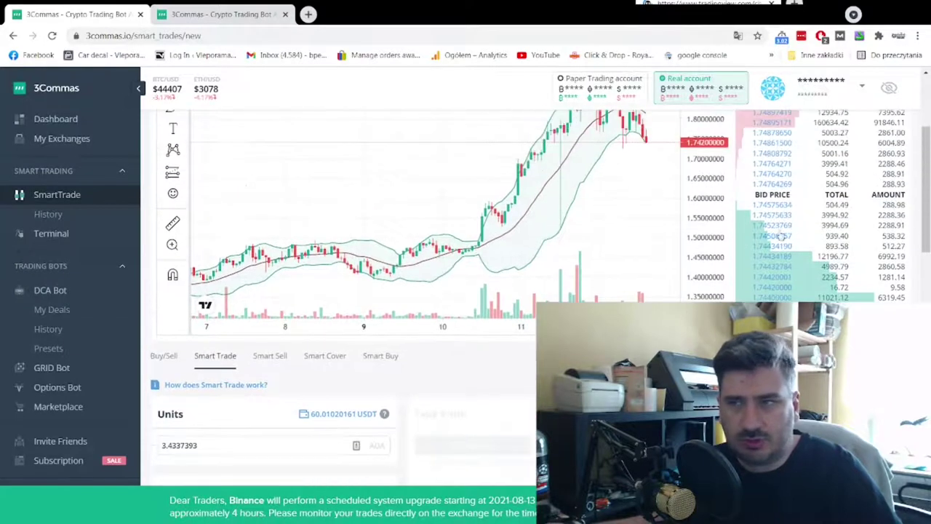
pyautogui.scroll(1, 793, 275)
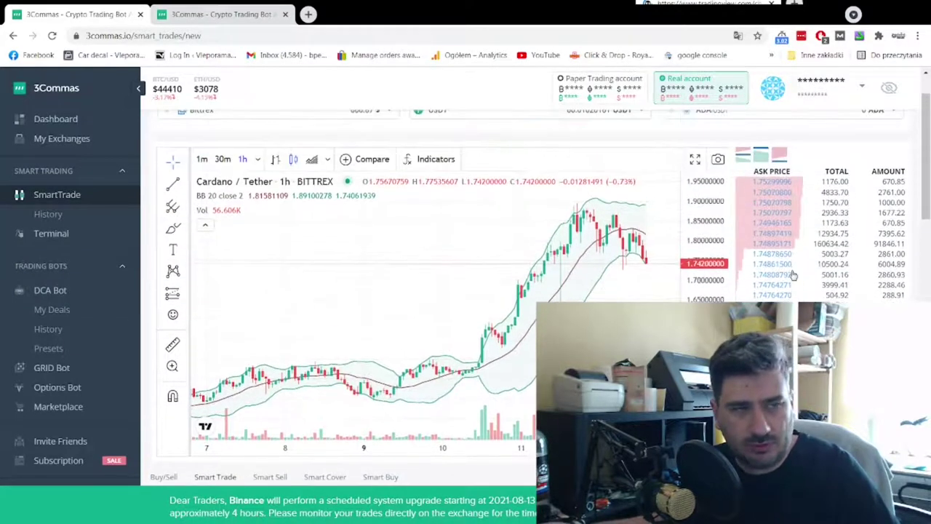
# Step: Switch to the Buy/Sell form and size the limit buy order at 100% of the available USDT
pyautogui.scroll(-1, 793, 275)
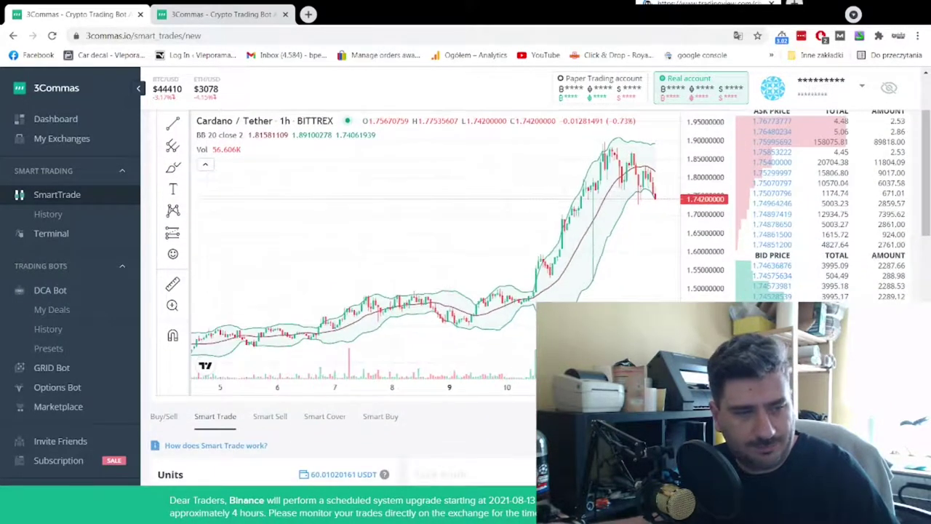
pyautogui.scroll(-2, 793, 275)
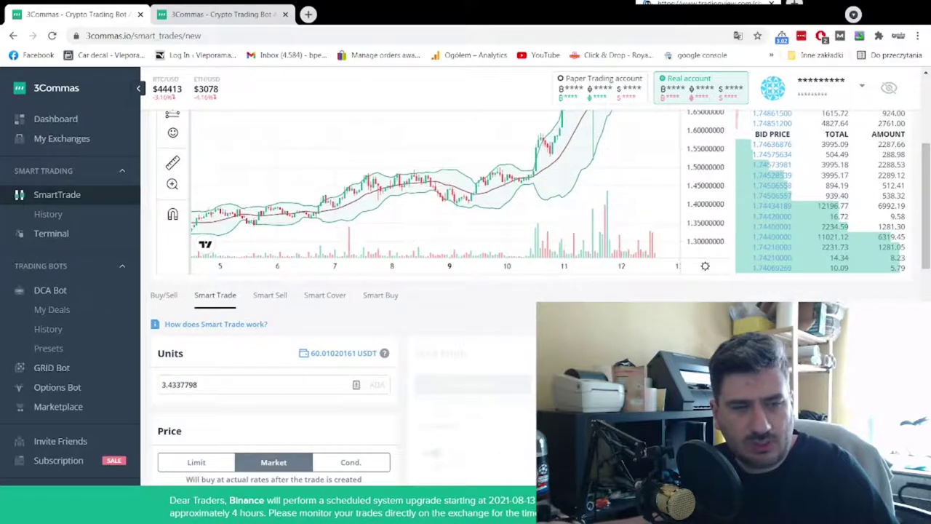
pyautogui.click(164, 296)
pyautogui.scroll(-1, 228, 308)
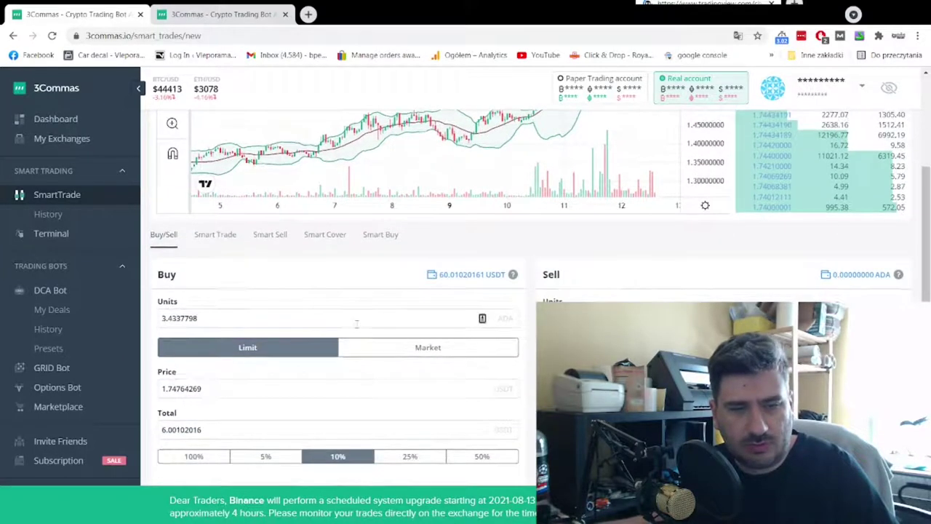
pyautogui.scroll(-1, 350, 323)
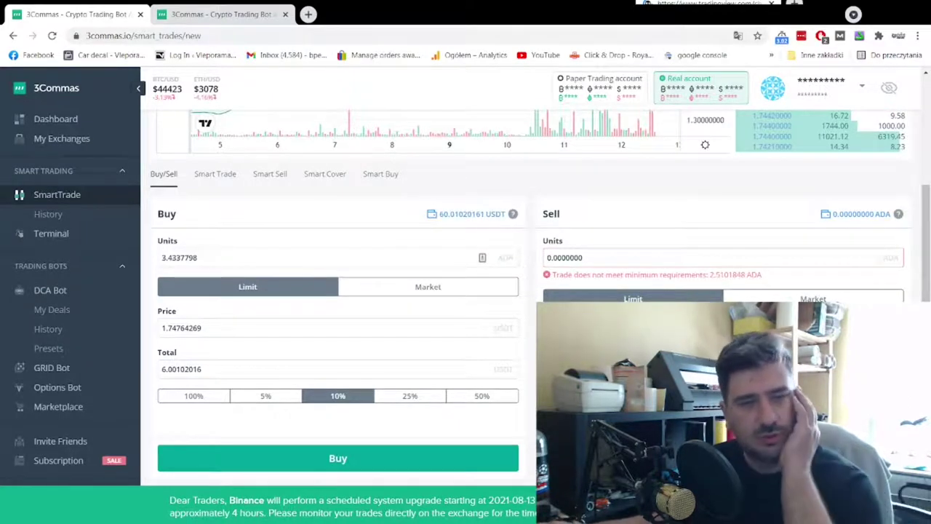
pyautogui.click(198, 396)
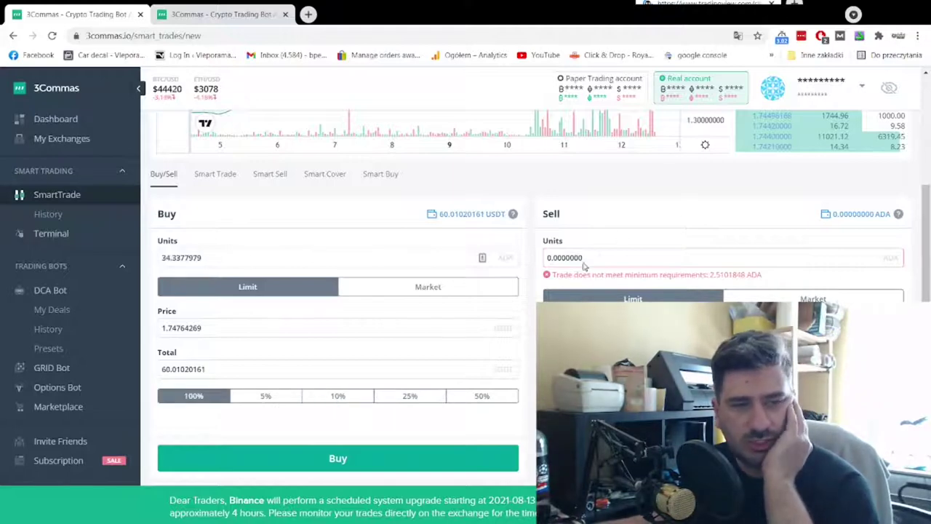
# Step: Examine the ADA/USDT chart and order book alongside the buy and sell forms and the list of open orders
pyautogui.scroll(5, 610, 250)
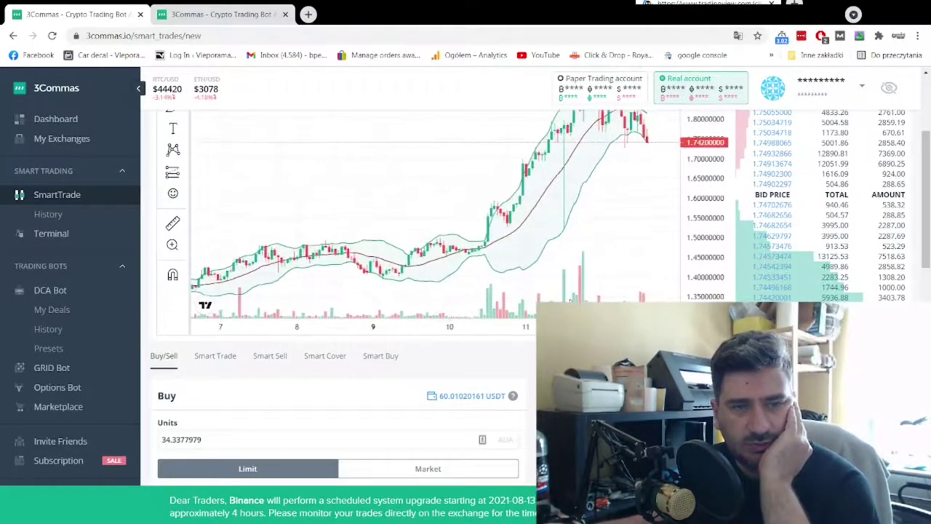
pyautogui.scroll(5, 437, 335)
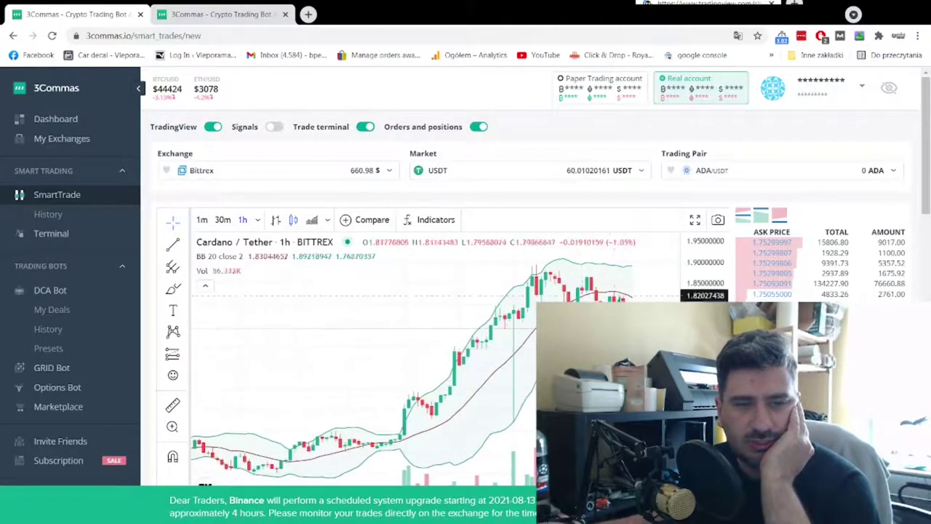
pyautogui.scroll(-3, 724, 177)
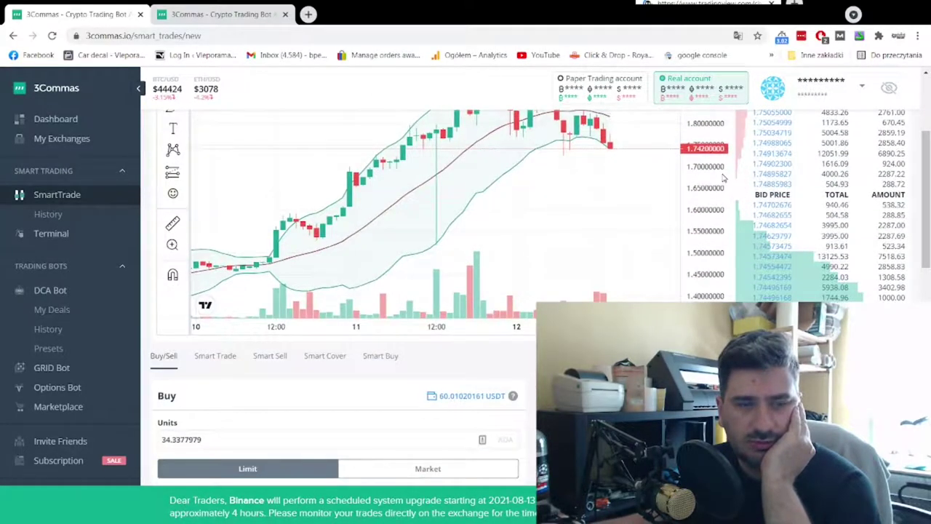
pyautogui.scroll(2, 724, 177)
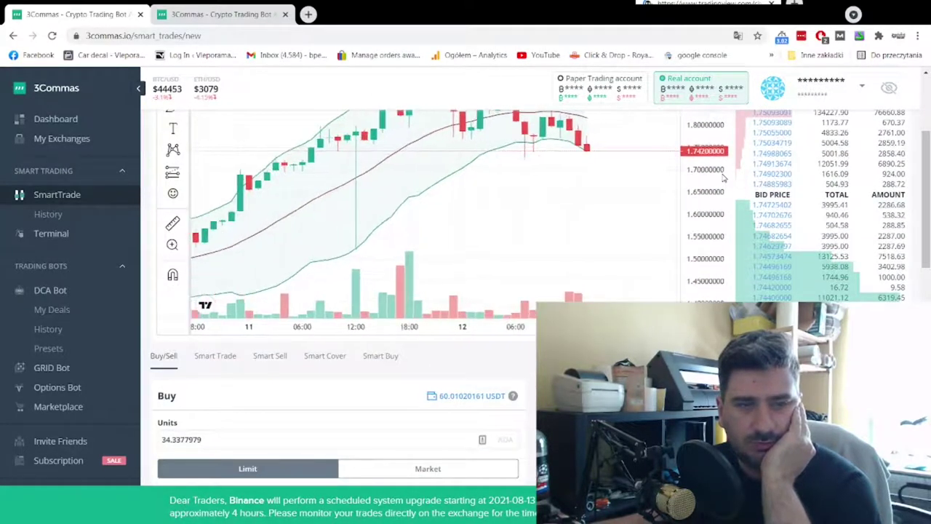
pyautogui.scroll(1, 718, 292)
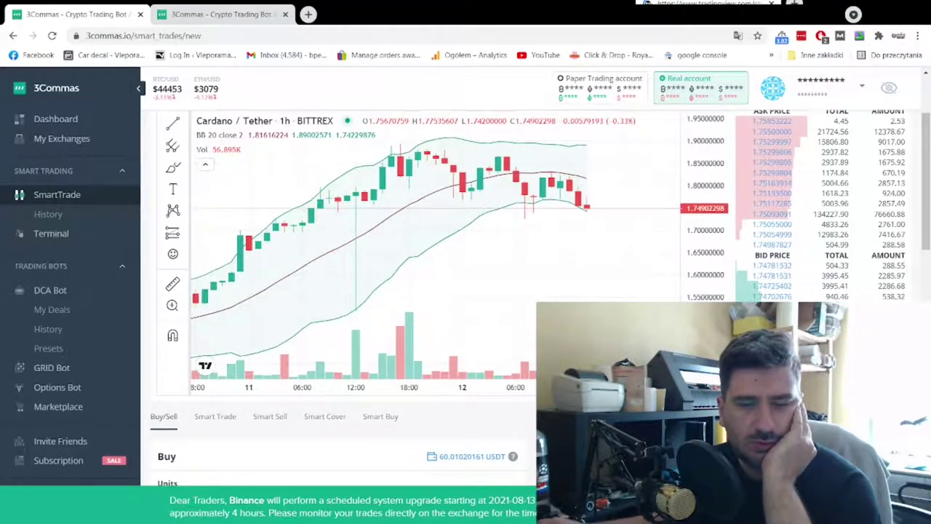
pyautogui.scroll(2, 465, 291)
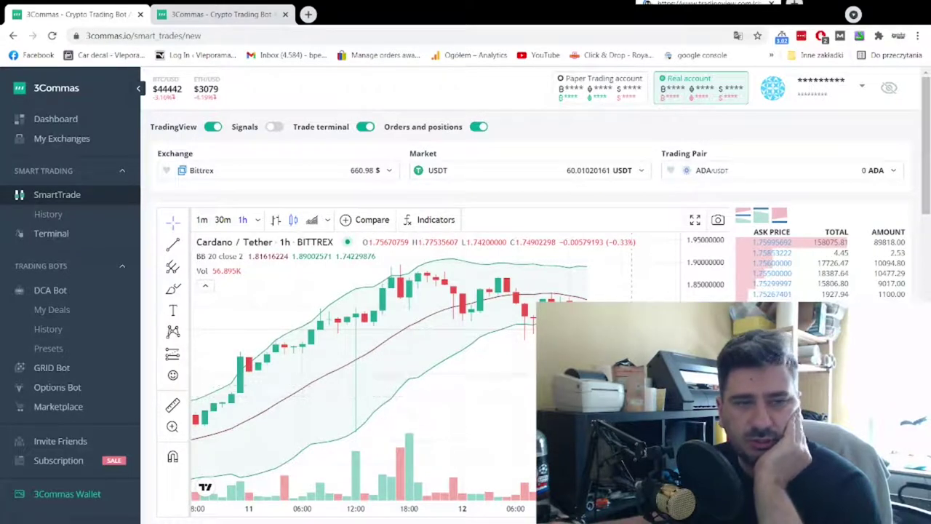
pyautogui.scroll(-4, 683, 211)
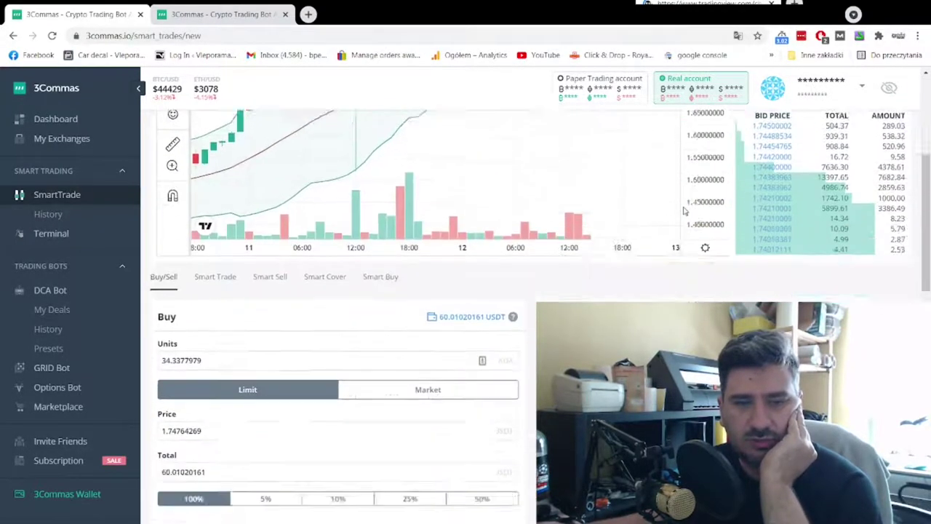
pyautogui.scroll(-2, 684, 211)
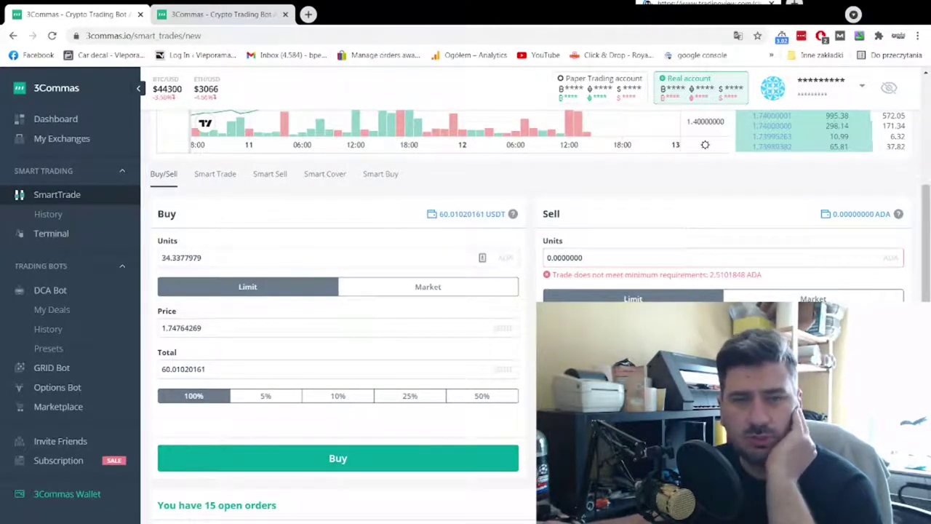
pyautogui.scroll(-4, 509, 312)
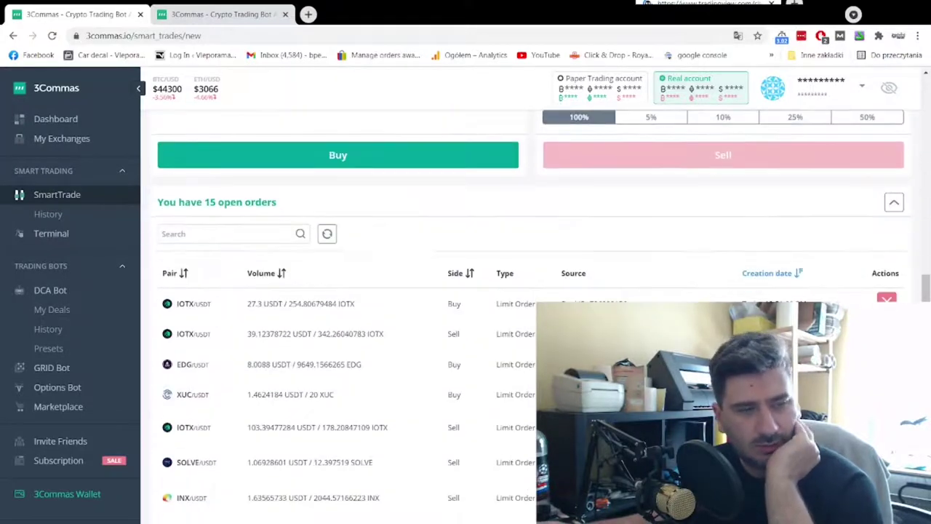
pyautogui.scroll(9, 510, 313)
# Step: Show the Smart Trade form with its units and price options, and recheck the exchange choices while keeping Bittrex
pyautogui.scroll(-5, 400, 378)
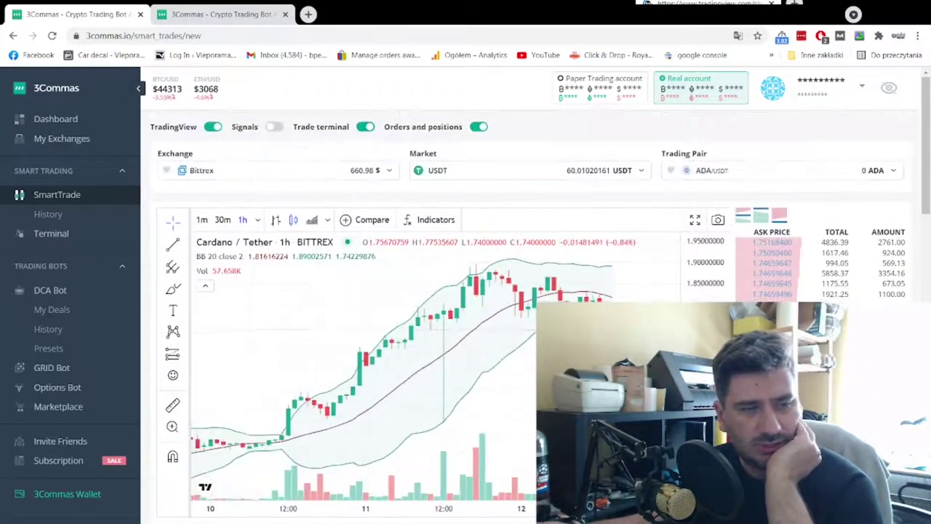
pyautogui.scroll(-3, 701, 237)
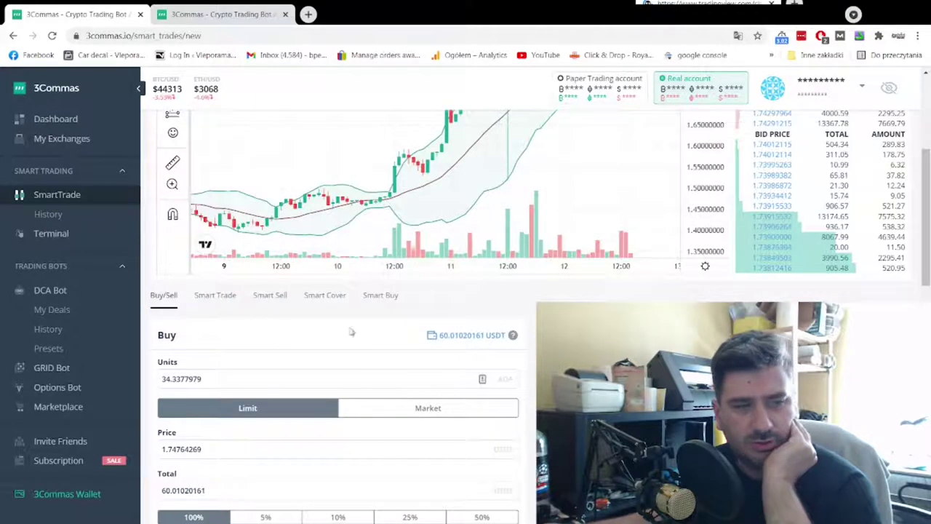
pyautogui.click(213, 297)
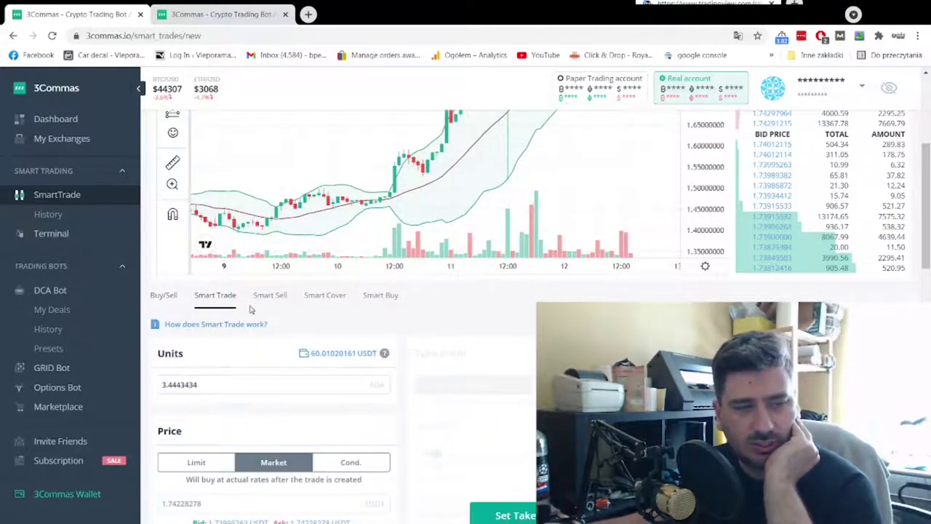
pyautogui.scroll(-2, 259, 327)
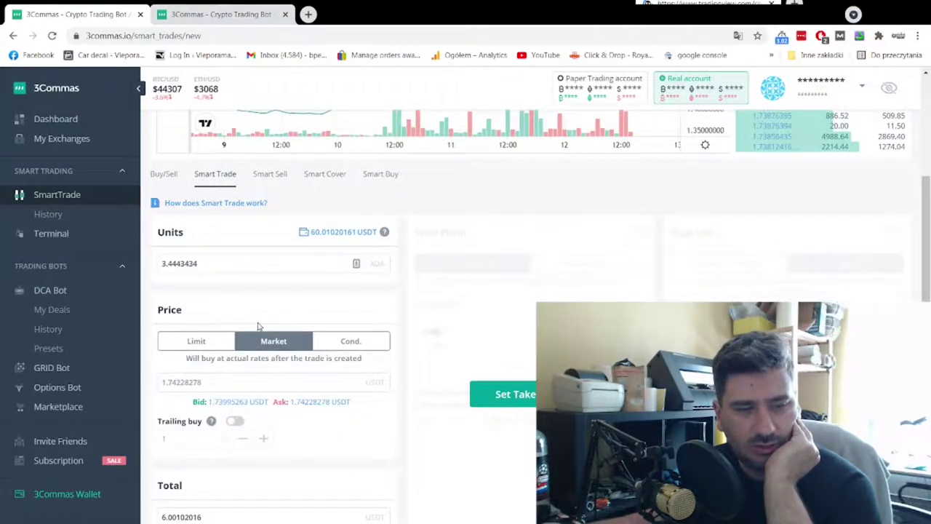
pyautogui.scroll(3, 260, 326)
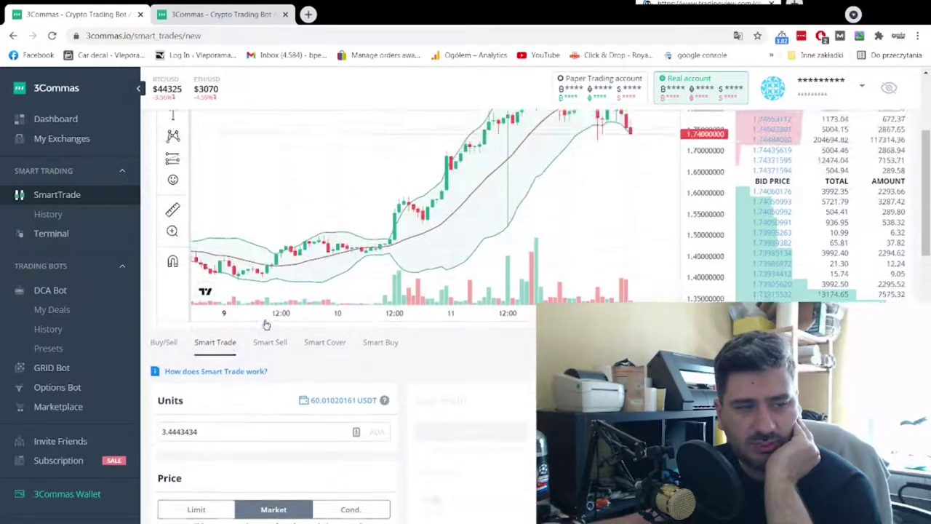
pyautogui.scroll(3, 266, 324)
pyautogui.click(255, 170)
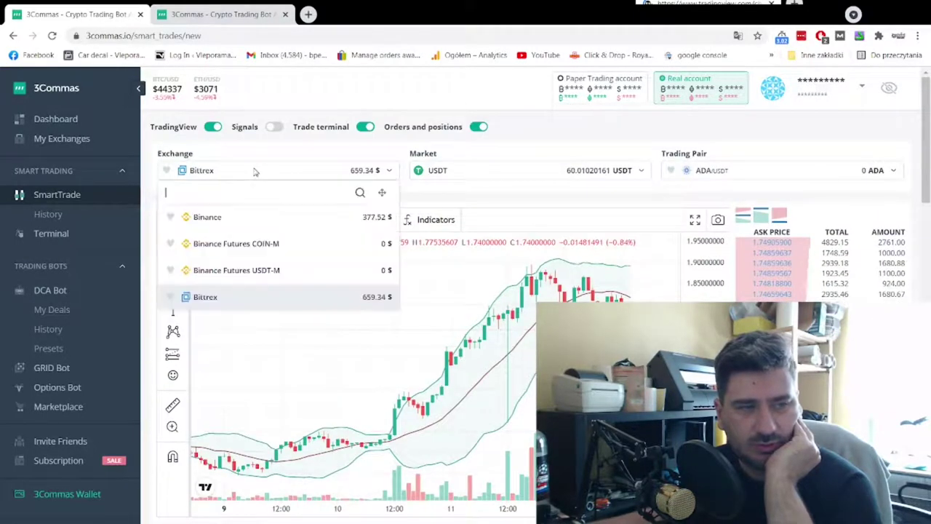
pyautogui.click(254, 171)
# Step: Look through the Smart Sell and Smart Cover forms and end on the Smart Buy form
pyautogui.scroll(-2, 343, 364)
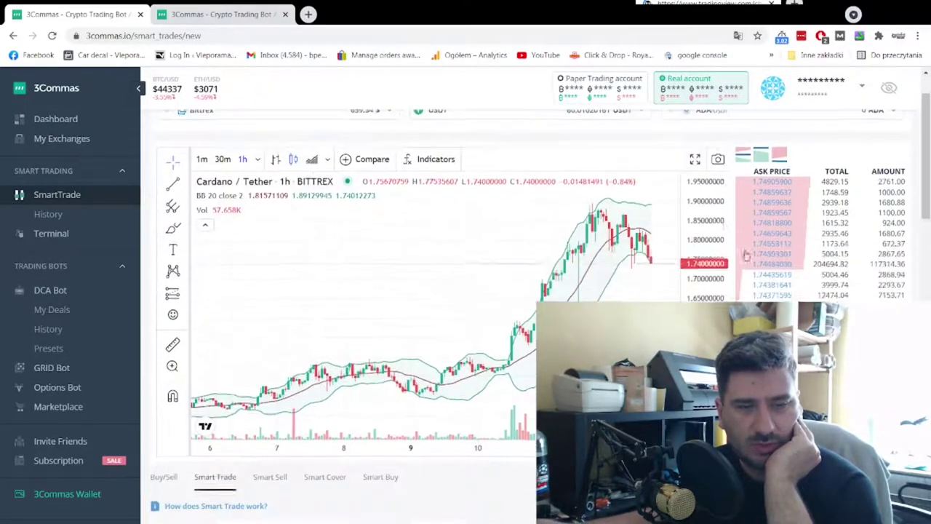
pyautogui.scroll(-1, 443, 413)
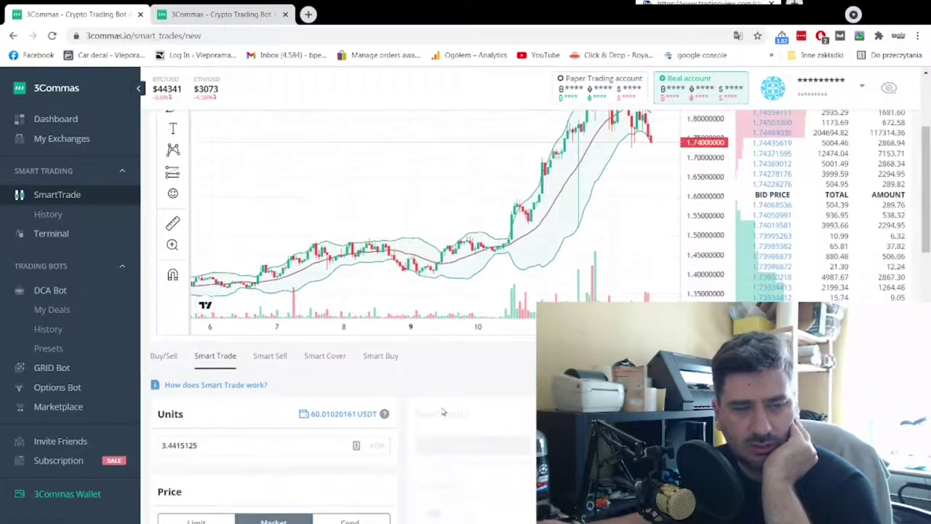
pyautogui.click(283, 359)
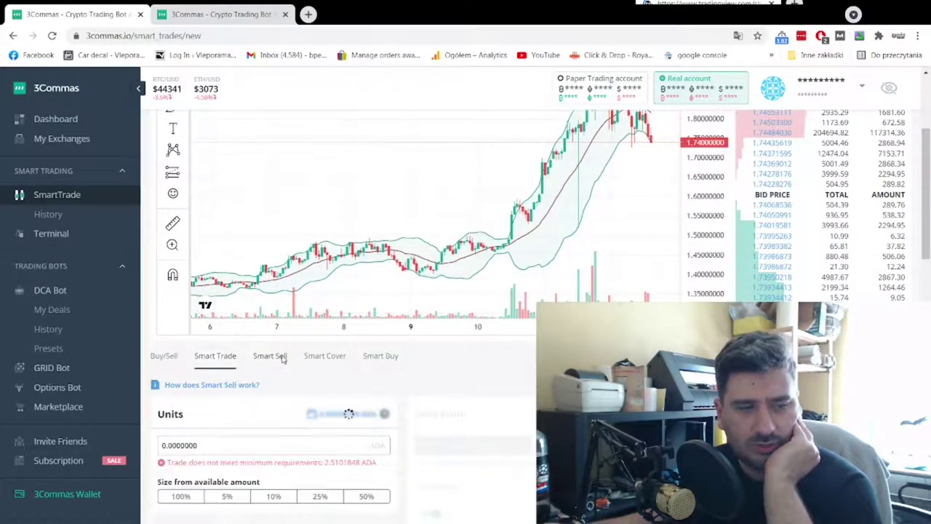
pyautogui.click(320, 359)
pyautogui.click(372, 360)
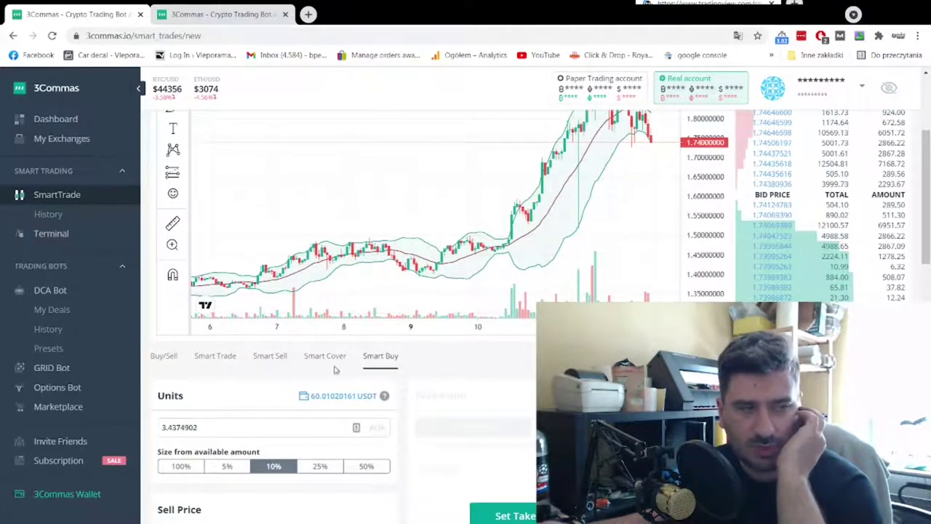
# Step: Show earlier ADA/USDT price history on the chart and review the Smart Buy form's units, sell price and total
pyautogui.scroll(3, 191, 388)
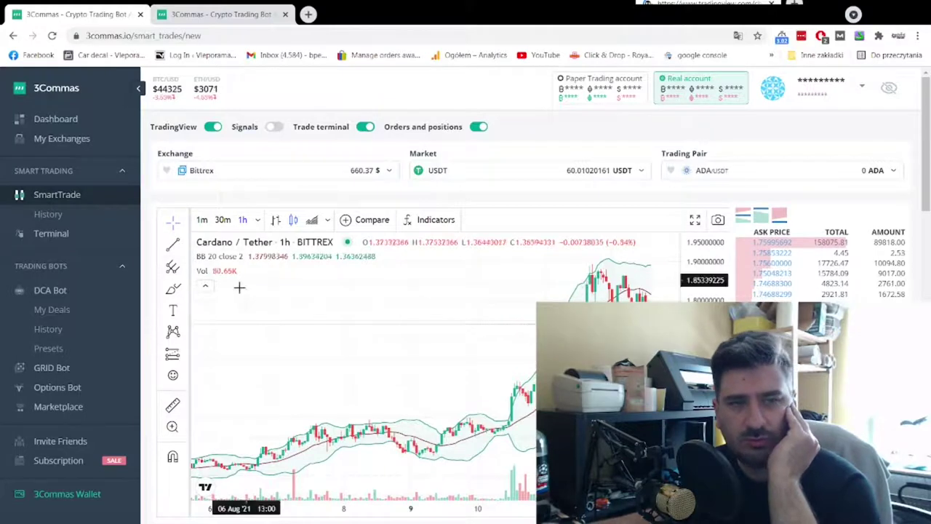
pyautogui.scroll(-3, 218, 392)
pyautogui.moveTo(208, 408); pyautogui.dragTo(394, 421)
pyautogui.scroll(-5, 393, 421)
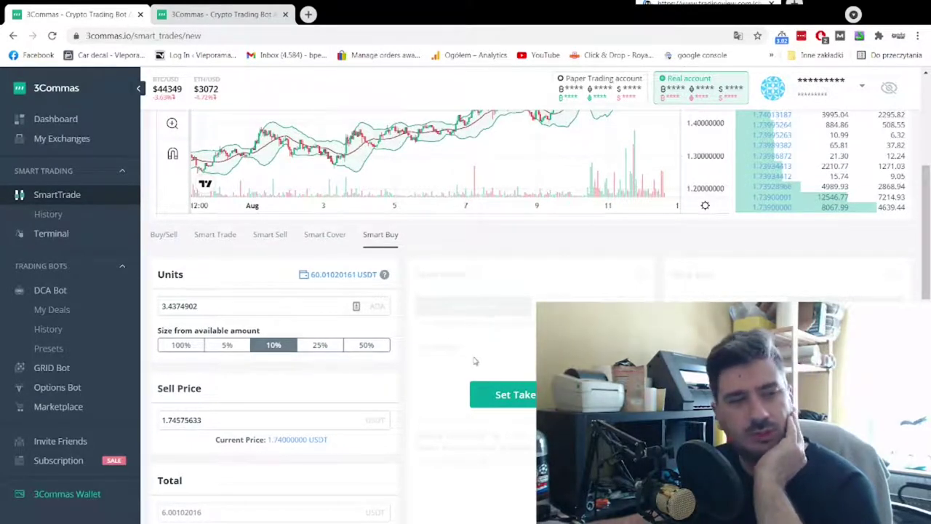
# Step: Show the SmartTrade history, and open the trading Terminal to view its chart and order form
pyautogui.click(84, 214)
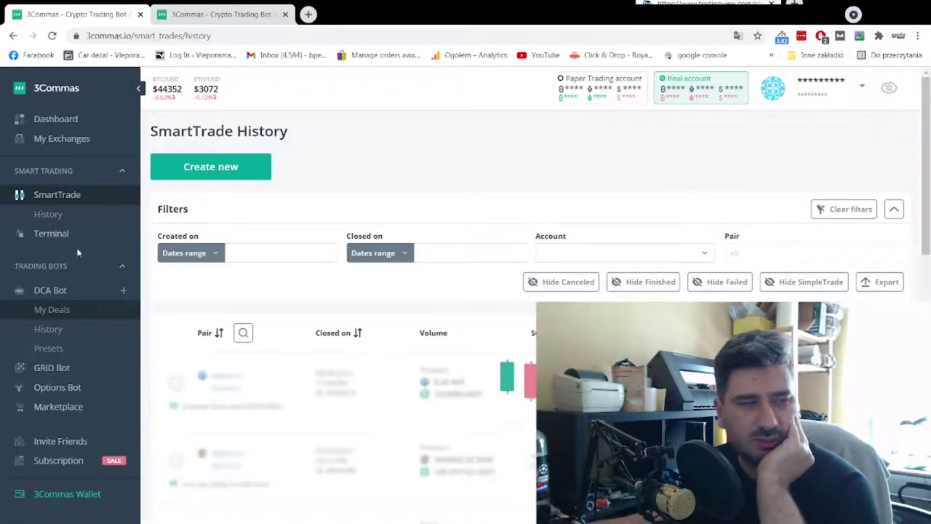
pyautogui.click(77, 236)
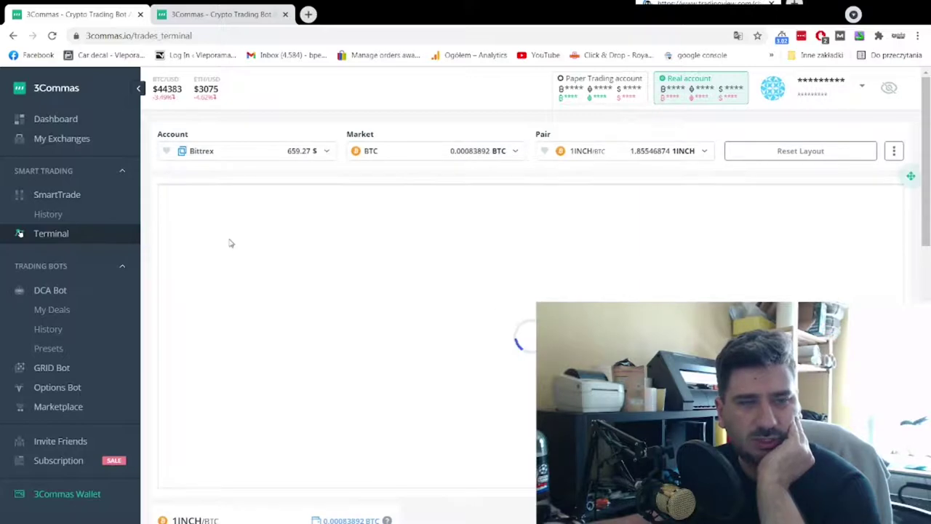
pyautogui.scroll(-4, 164, 301)
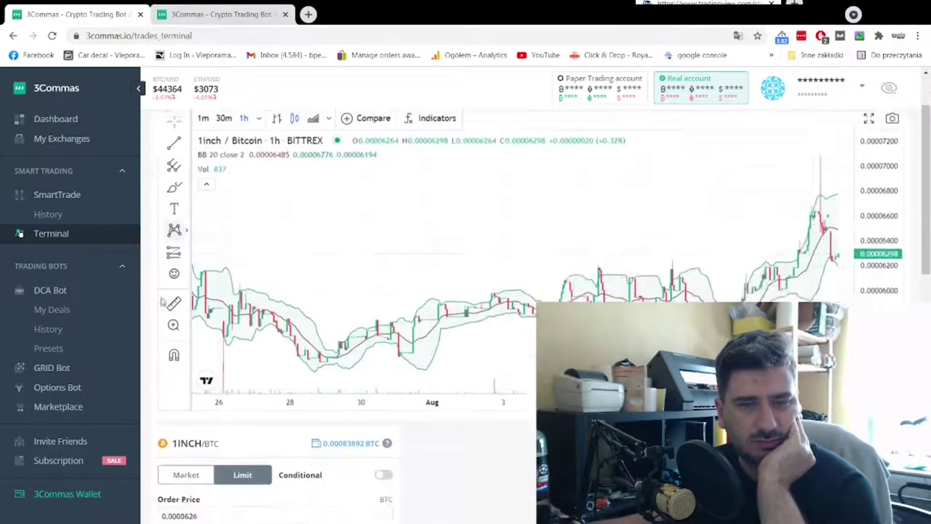
# Step: Resize the 1INCH/BTC order form panel in the Terminal so it is wider and shorter
pyautogui.scroll(-5, 162, 301)
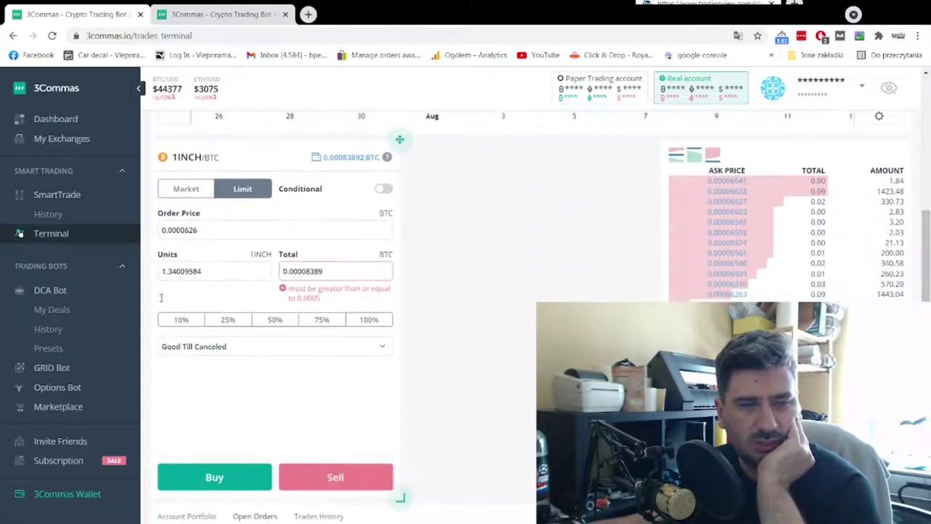
pyautogui.scroll(4, 162, 301)
pyautogui.scroll(-3, 204, 274)
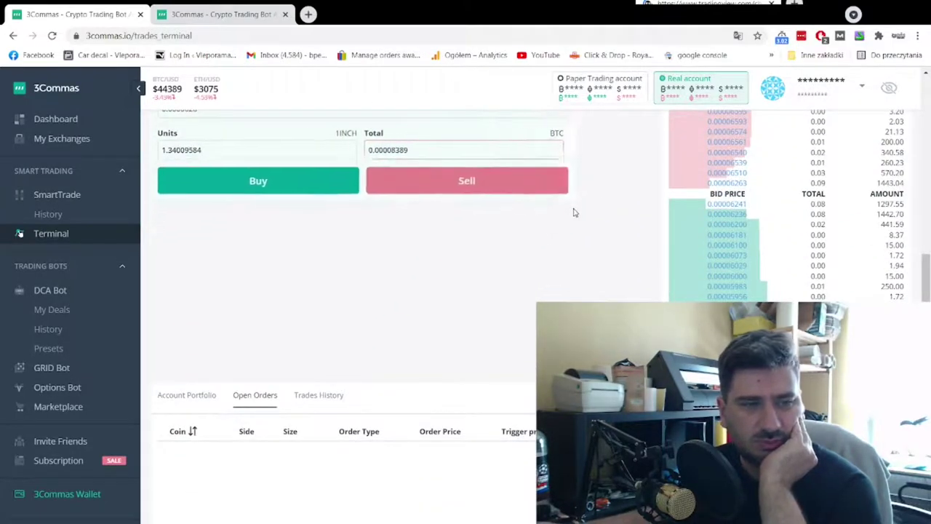
pyautogui.scroll(2, 524, 291)
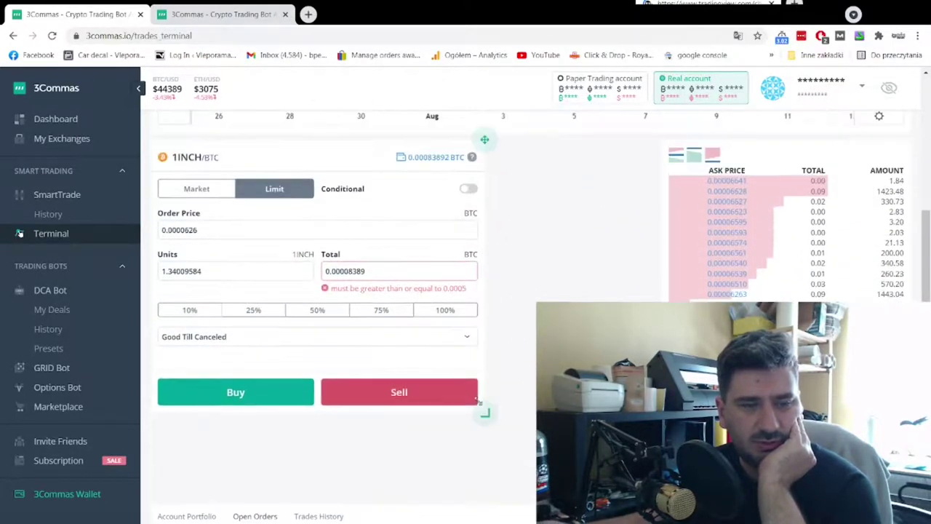
pyautogui.scroll(2, 480, 285)
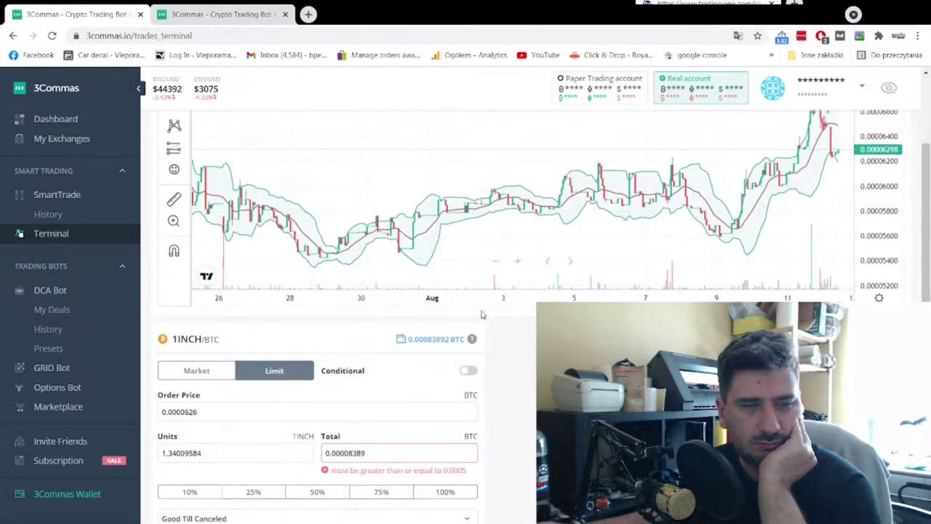
# Step: Move the 1INCH/BTC order form above the chart and look over the rearranged Terminal
pyautogui.scroll(-3, 494, 263)
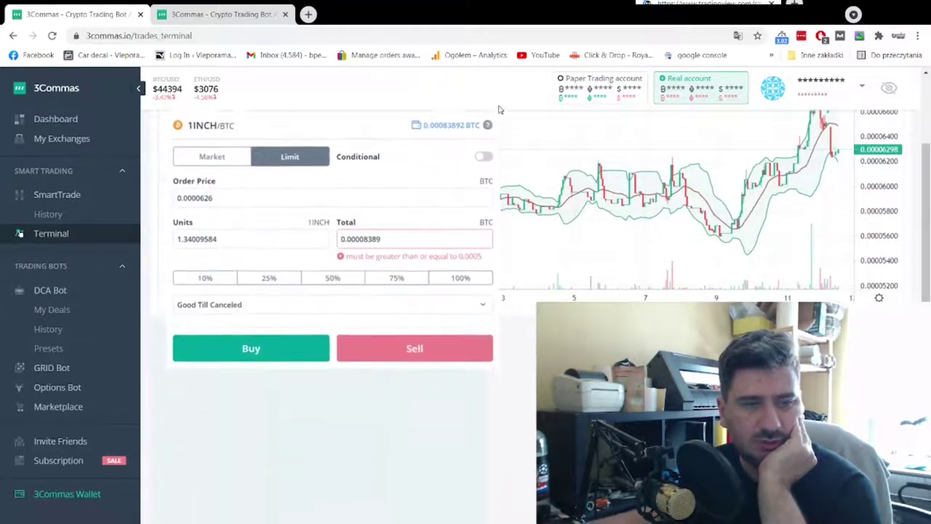
pyautogui.scroll(4, 498, 219)
pyautogui.scroll(2, 518, 306)
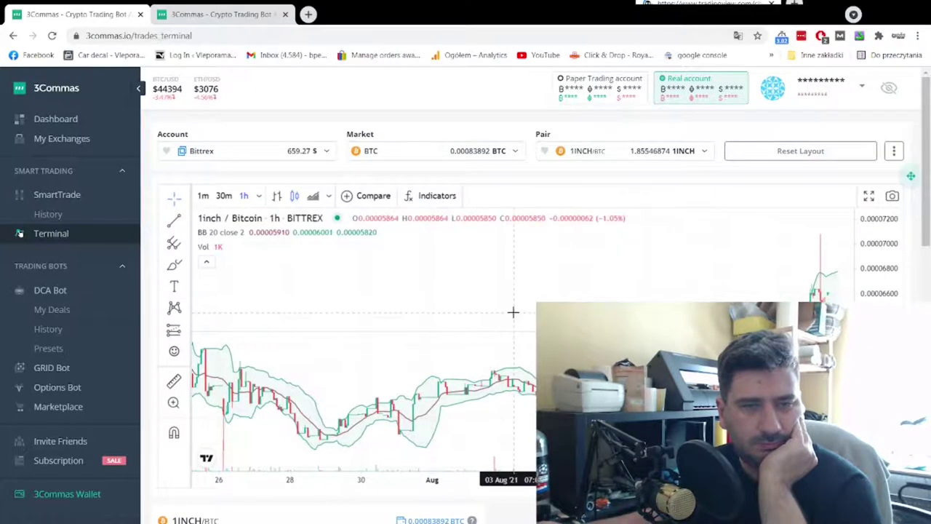
pyautogui.scroll(-2, 742, 214)
pyautogui.scroll(-3, 758, 167)
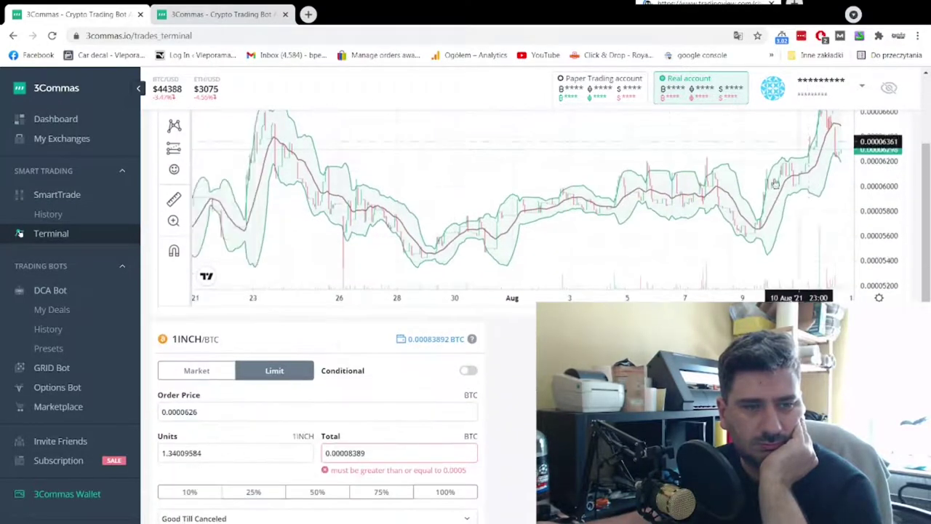
pyautogui.moveTo(483, 319); pyautogui.dragTo(478, 9)
pyautogui.scroll(-3, 491, 175)
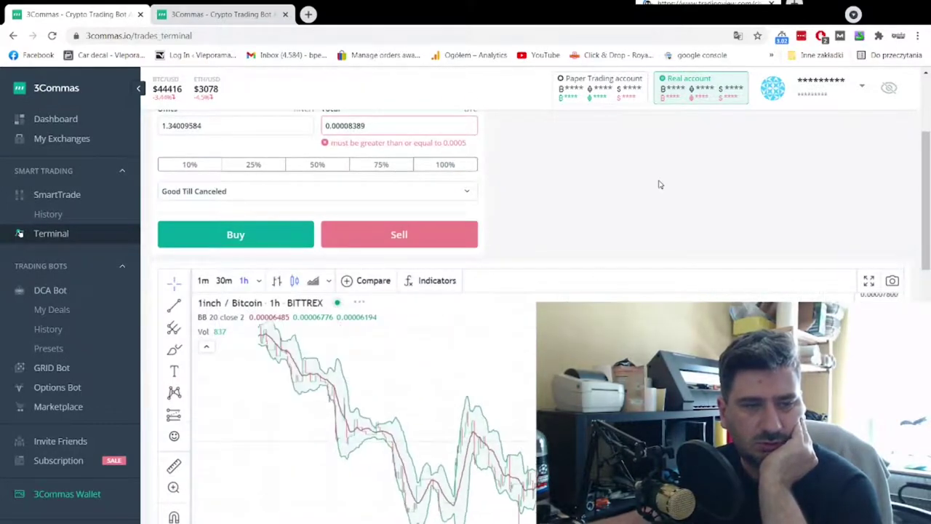
pyautogui.scroll(-2, 660, 184)
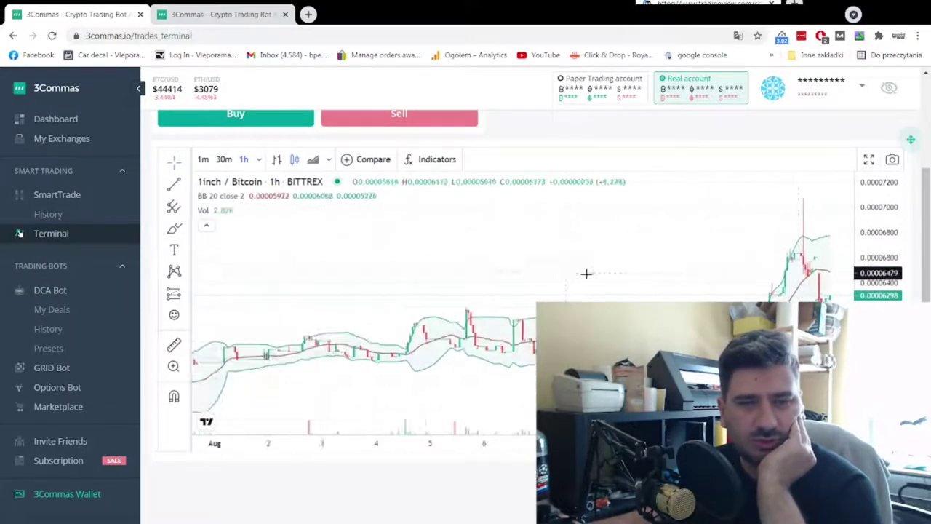
pyautogui.moveTo(927, 236); pyautogui.dragTo(921, 135)
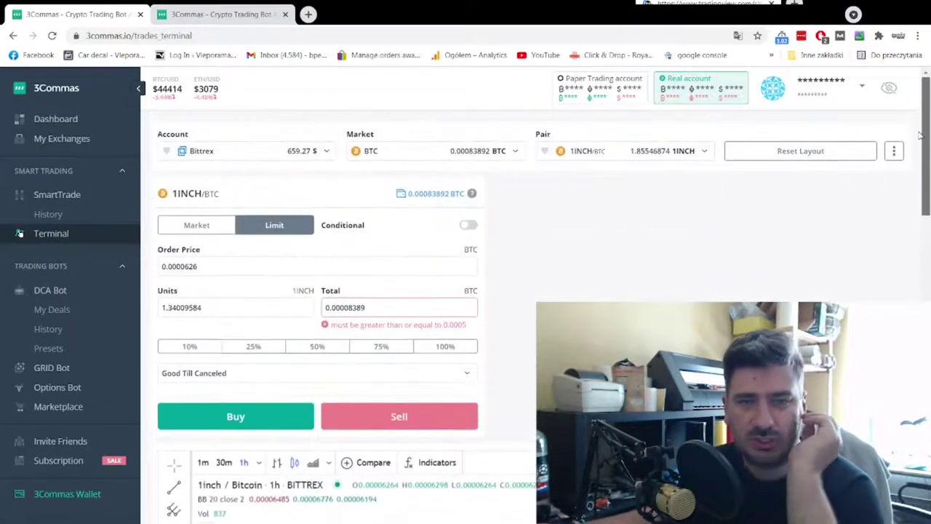
# Step: Reset the Terminal layout and look over the panels below the chart
pyautogui.click(768, 152)
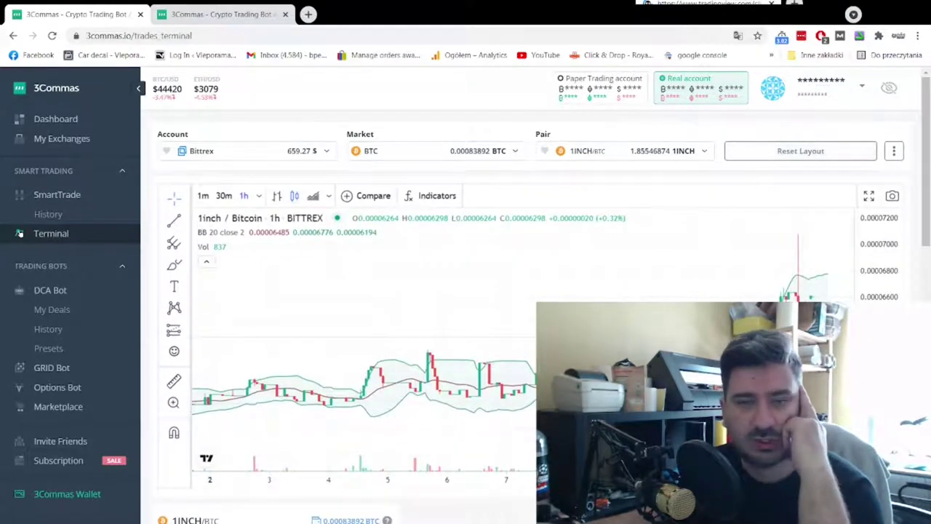
pyautogui.moveTo(925, 142); pyautogui.dragTo(925, 293)
pyautogui.scroll(-2, 920, 255)
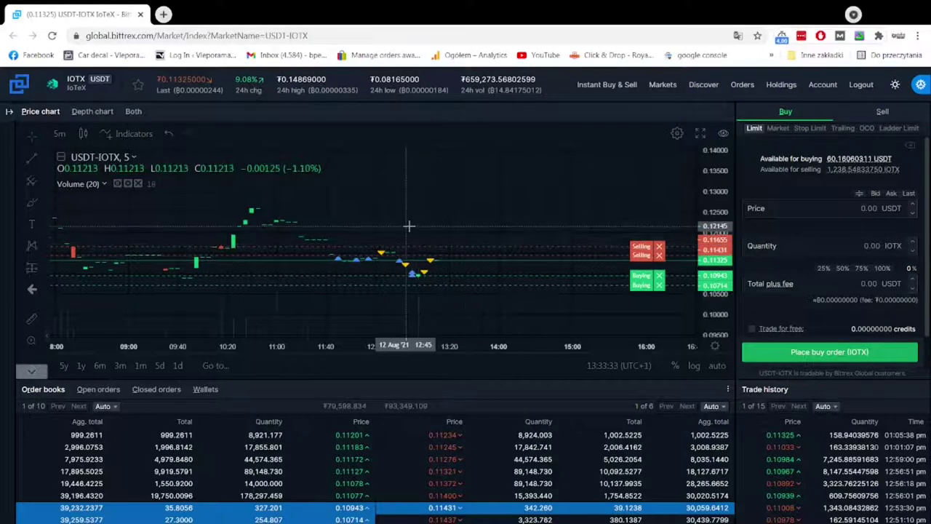
# Step: Switch to Bittrex and circle the two Selling order labels on the USDT-IOTX chart with a yellow brush
pyautogui.scroll(3, 411, 233)
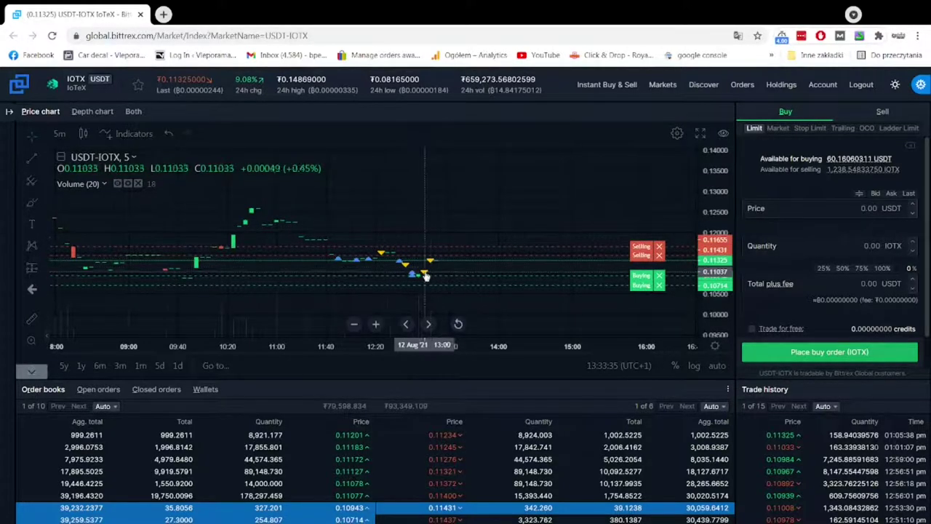
pyautogui.moveTo(717, 277); pyautogui.dragTo(717, 164)
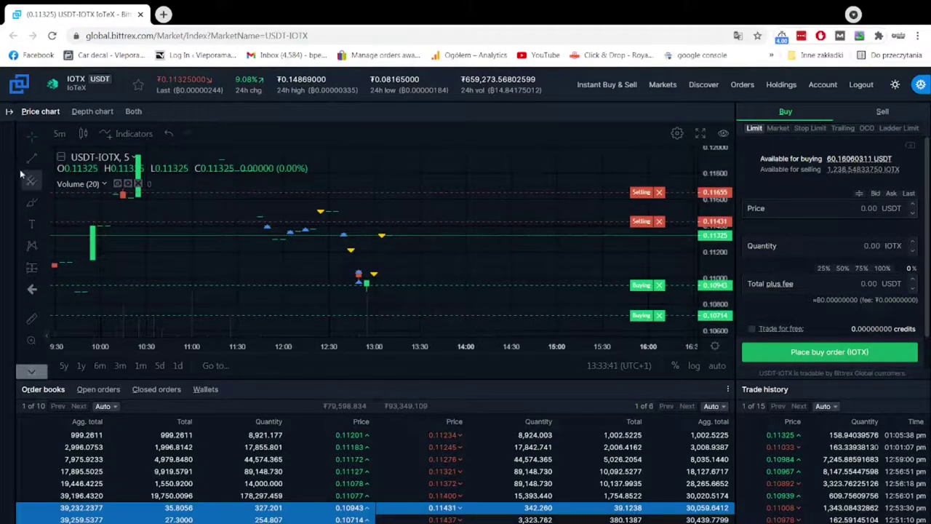
pyautogui.click(31, 205)
pyautogui.click(654, 211)
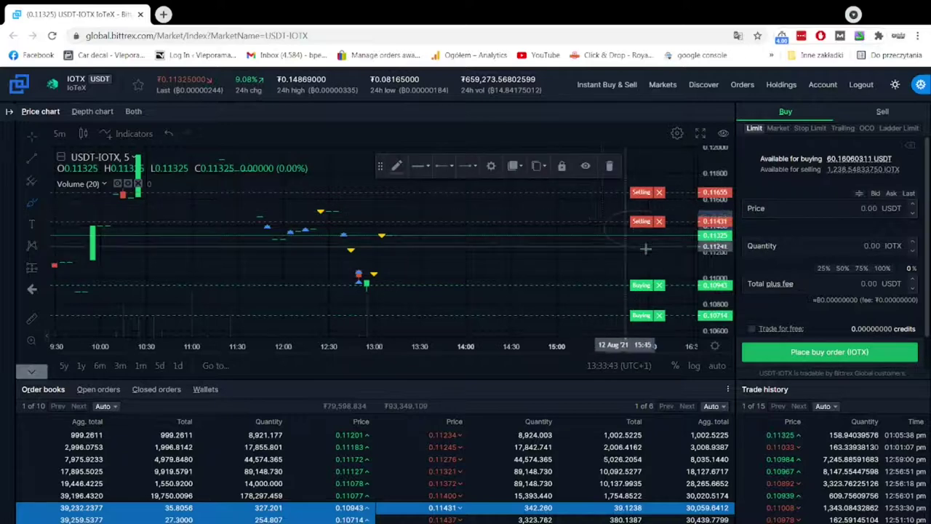
pyautogui.click(587, 226)
pyautogui.click(396, 166)
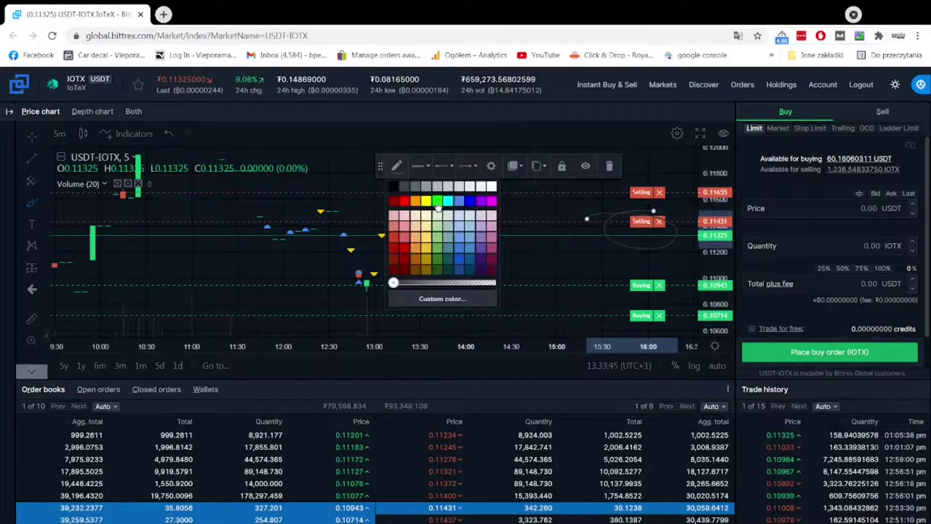
pyautogui.click(409, 194)
pyautogui.moveTo(646, 178)
pyautogui.mouseDown()
pyautogui.moveTo(673, 200)
pyautogui.moveTo(615, 205)
pyautogui.moveTo(618, 186)
pyautogui.mouseUp()
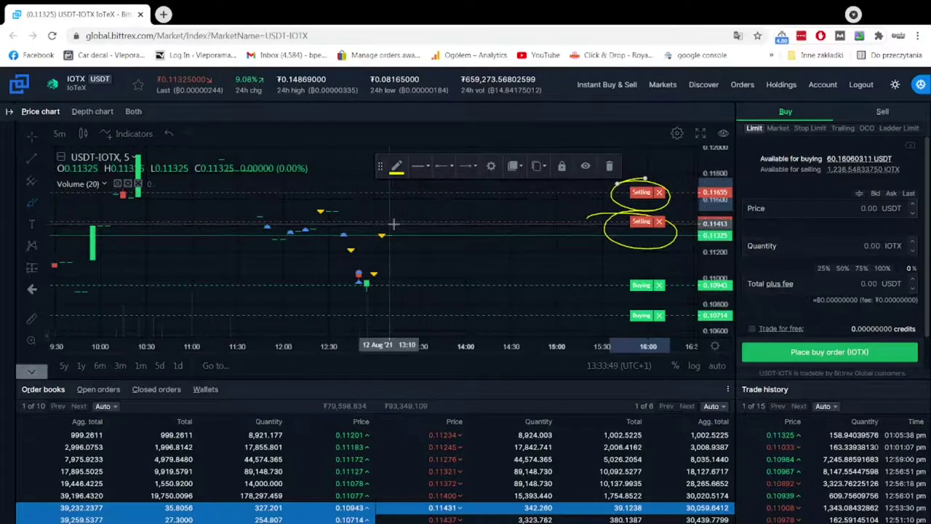
# Step: Recolour the circle around the 0.11655 Selling order red, and circle both Buying order labels in red
pyautogui.click(399, 167)
pyautogui.click(405, 203)
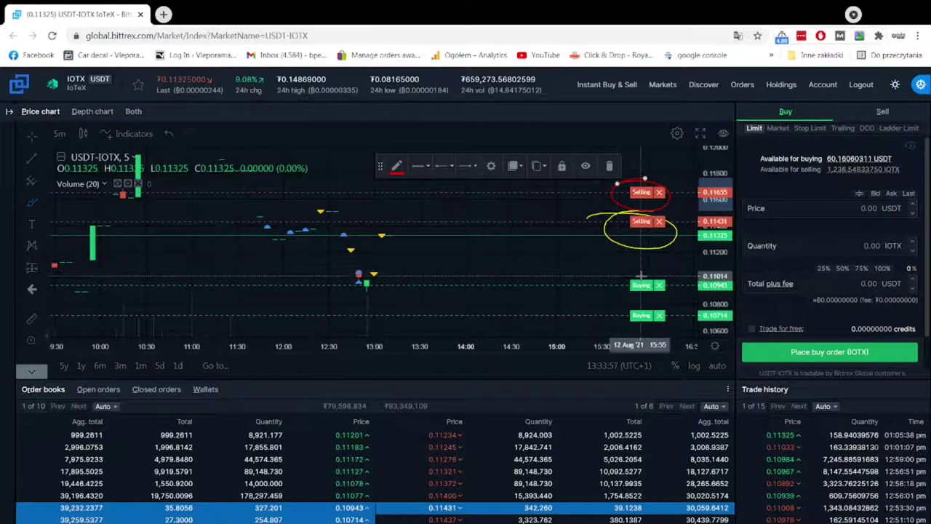
pyautogui.moveTo(659, 277)
pyautogui.mouseDown()
pyautogui.moveTo(616, 291)
pyautogui.moveTo(637, 298)
pyautogui.moveTo(661, 279)
pyautogui.moveTo(640, 325)
pyautogui.moveTo(619, 307)
pyautogui.mouseUp()
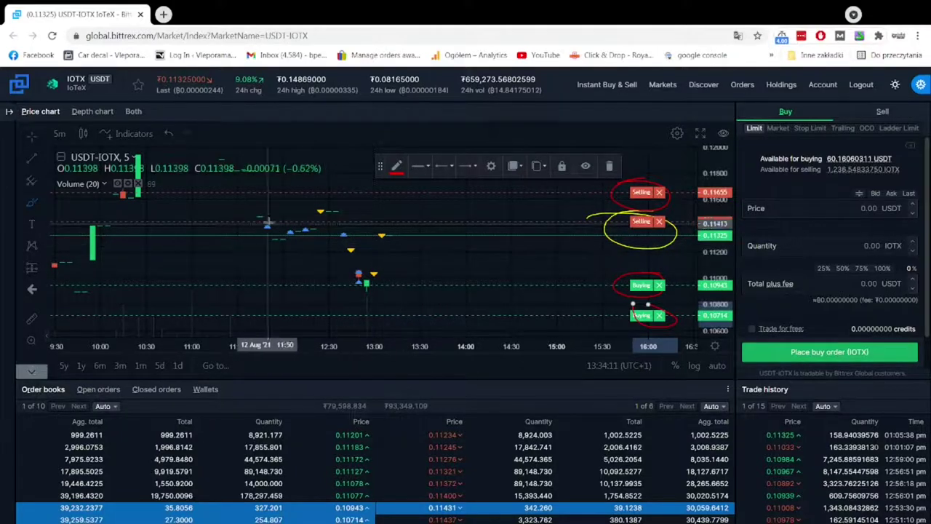
# Step: Trace the recent price swing through the trade markers in red and circle its peak, its low and its latest section
pyautogui.moveTo(260, 218)
pyautogui.mouseDown()
pyautogui.moveTo(271, 228)
pyautogui.moveTo(331, 218)
pyautogui.moveTo(362, 278)
pyautogui.moveTo(392, 233)
pyautogui.mouseUp()
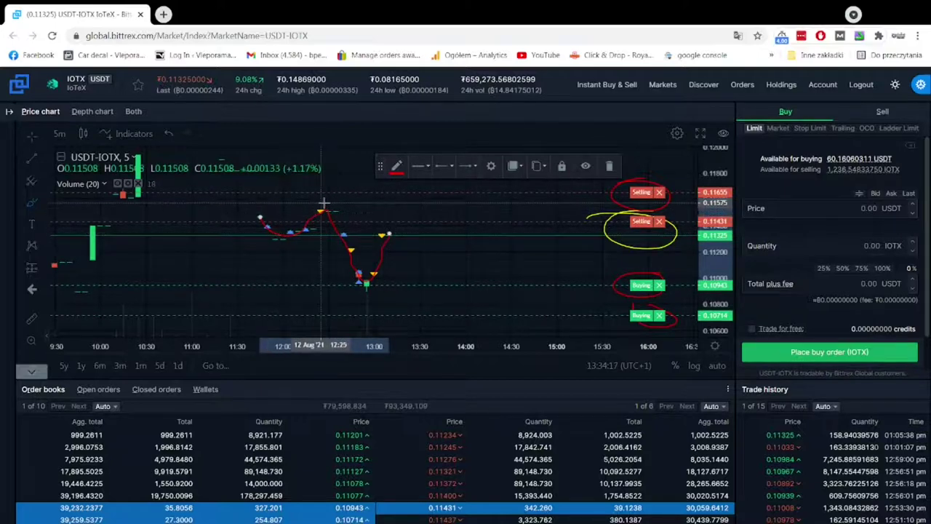
pyautogui.moveTo(324, 203)
pyautogui.mouseDown()
pyautogui.moveTo(314, 208)
pyautogui.moveTo(321, 216)
pyautogui.moveTo(336, 208)
pyautogui.moveTo(331, 201)
pyautogui.mouseUp()
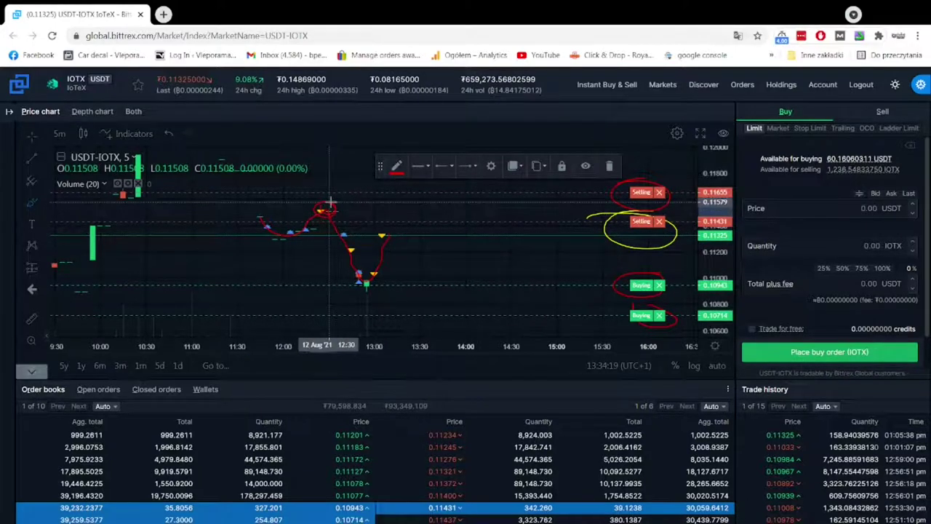
pyautogui.scroll(1, 325, 258)
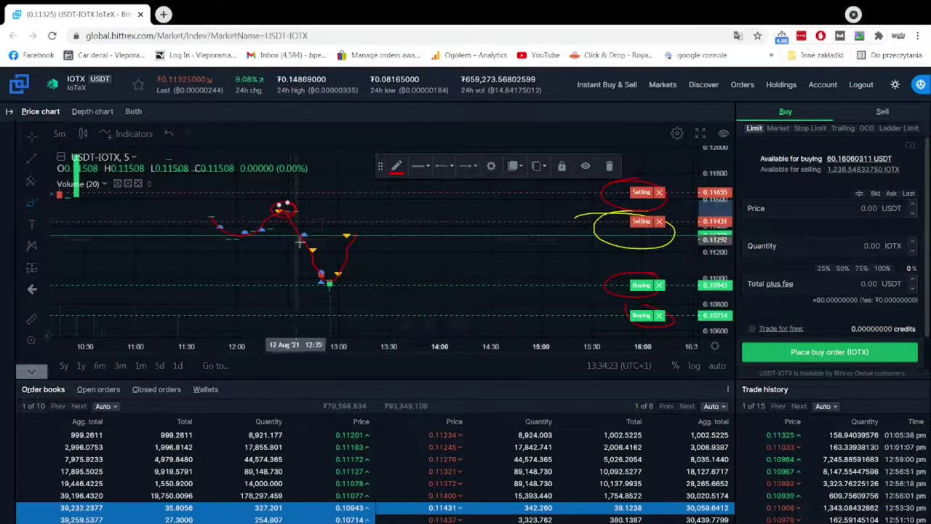
pyautogui.moveTo(320, 271)
pyautogui.mouseDown()
pyautogui.moveTo(344, 278)
pyautogui.moveTo(331, 293)
pyautogui.moveTo(305, 281)
pyautogui.mouseUp()
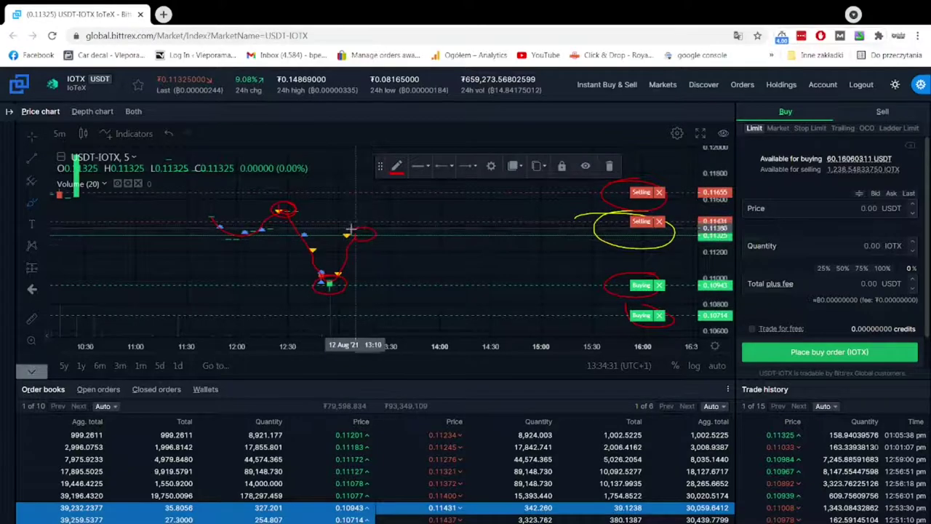
pyautogui.moveTo(347, 236)
pyautogui.mouseDown()
pyautogui.moveTo(381, 219)
pyautogui.moveTo(357, 246)
pyautogui.moveTo(382, 243)
pyautogui.mouseUp()
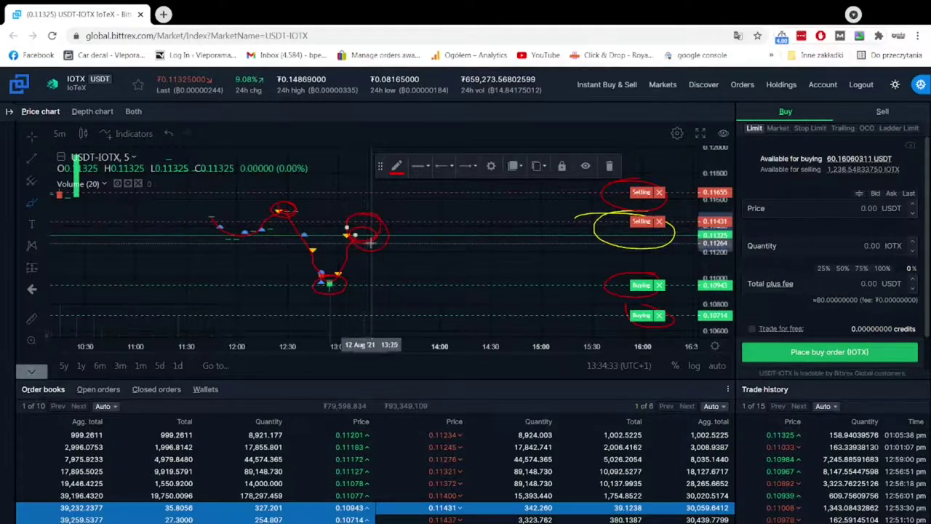